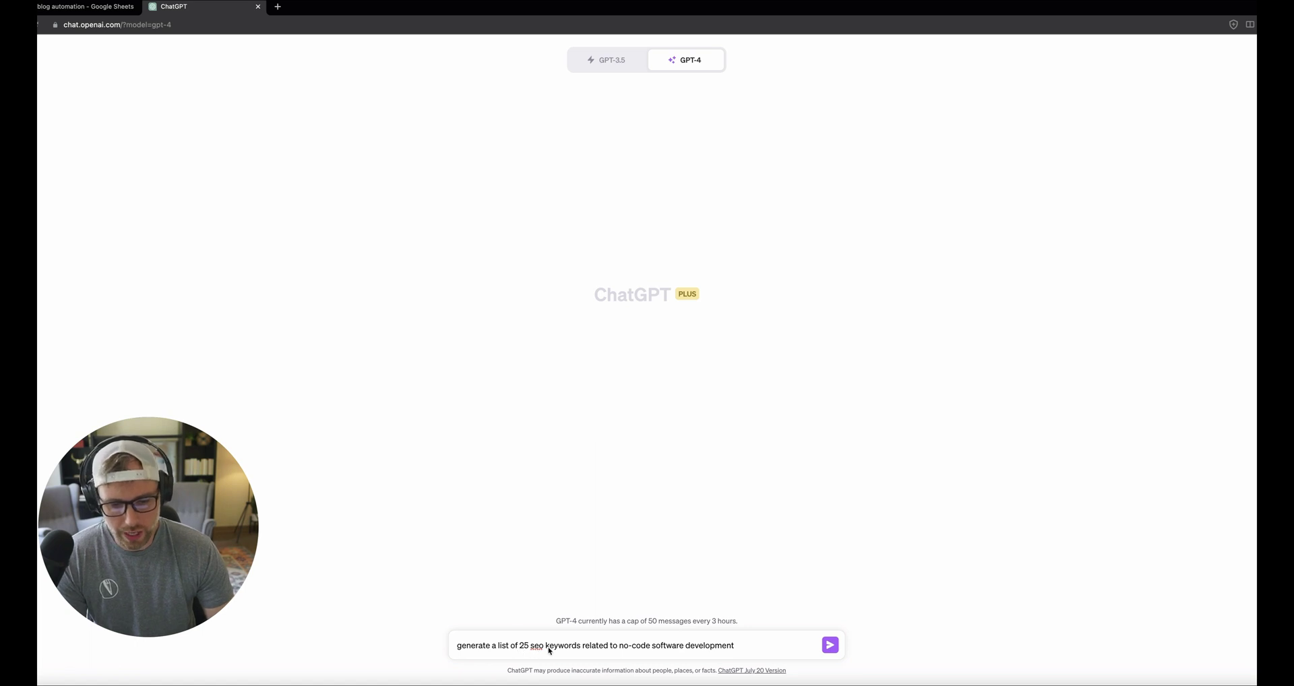
Step: Submit the SEO keyword prompt so GPT-4 returns 25 numbered no-code keywords
click(749, 648)
click(830, 645)
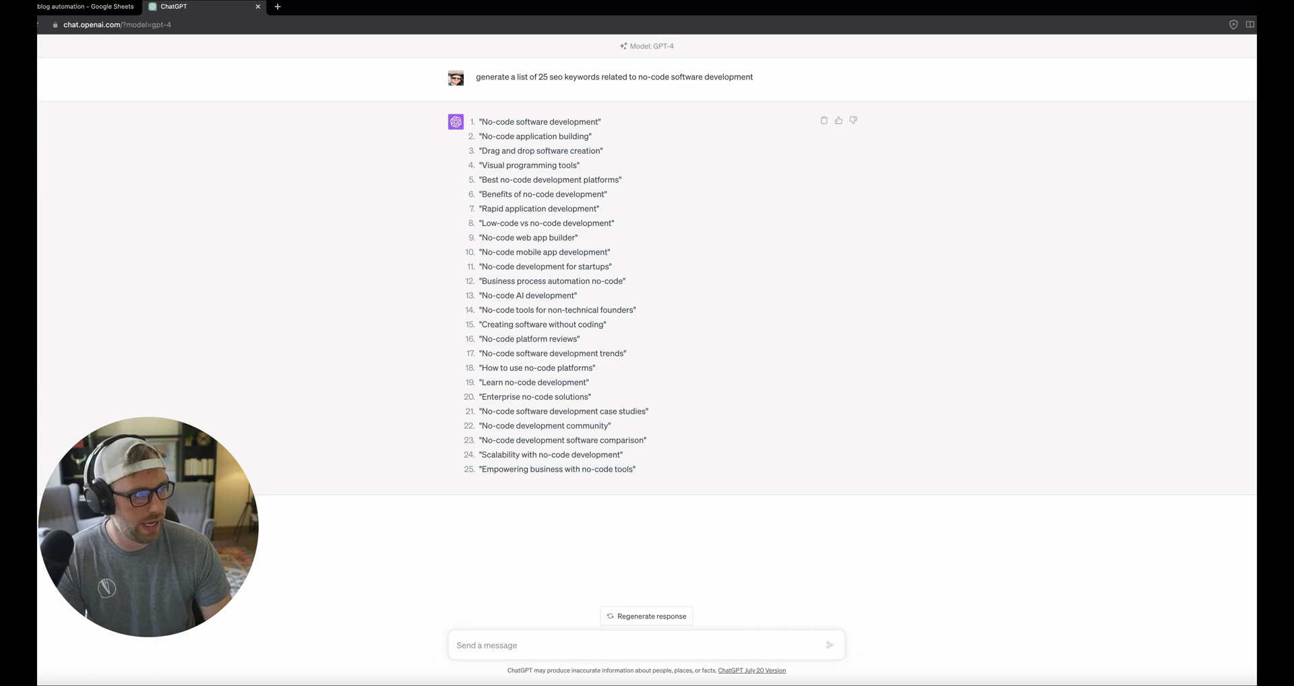
click(491, 649)
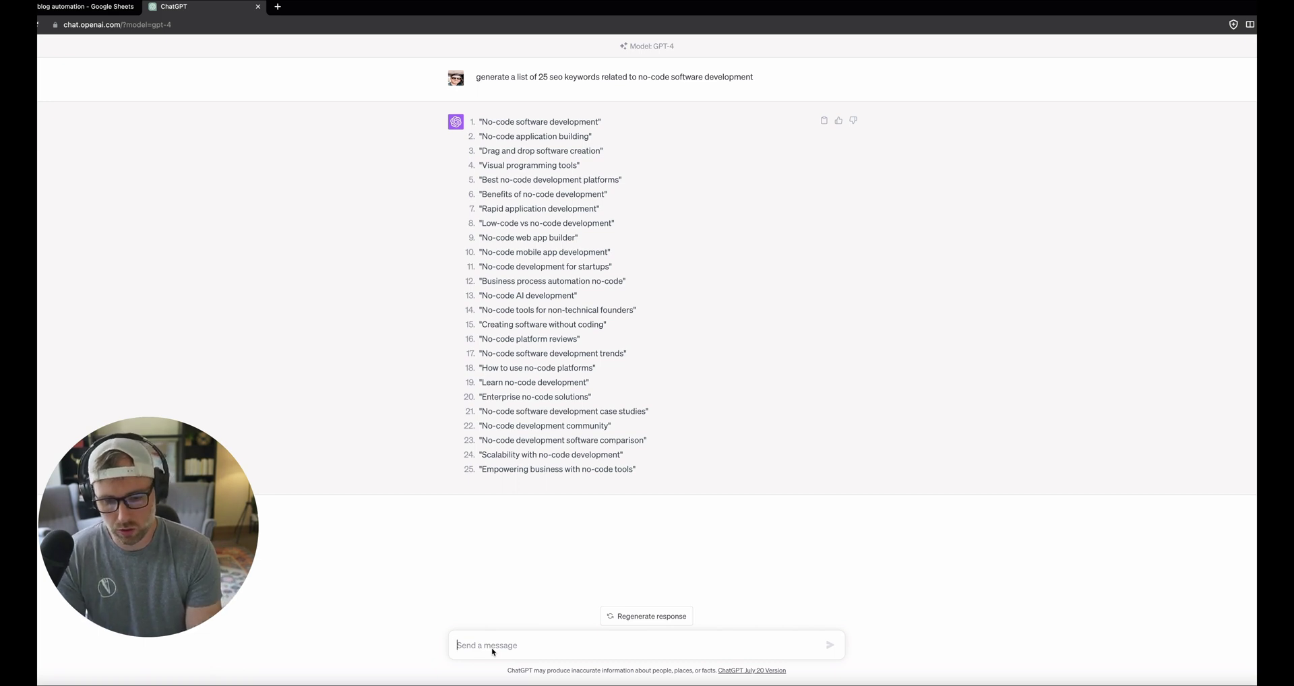
Step: Send the follow-up 'write a short excerpt for each' for the 25 keywords
text(write a short excerpt for each)
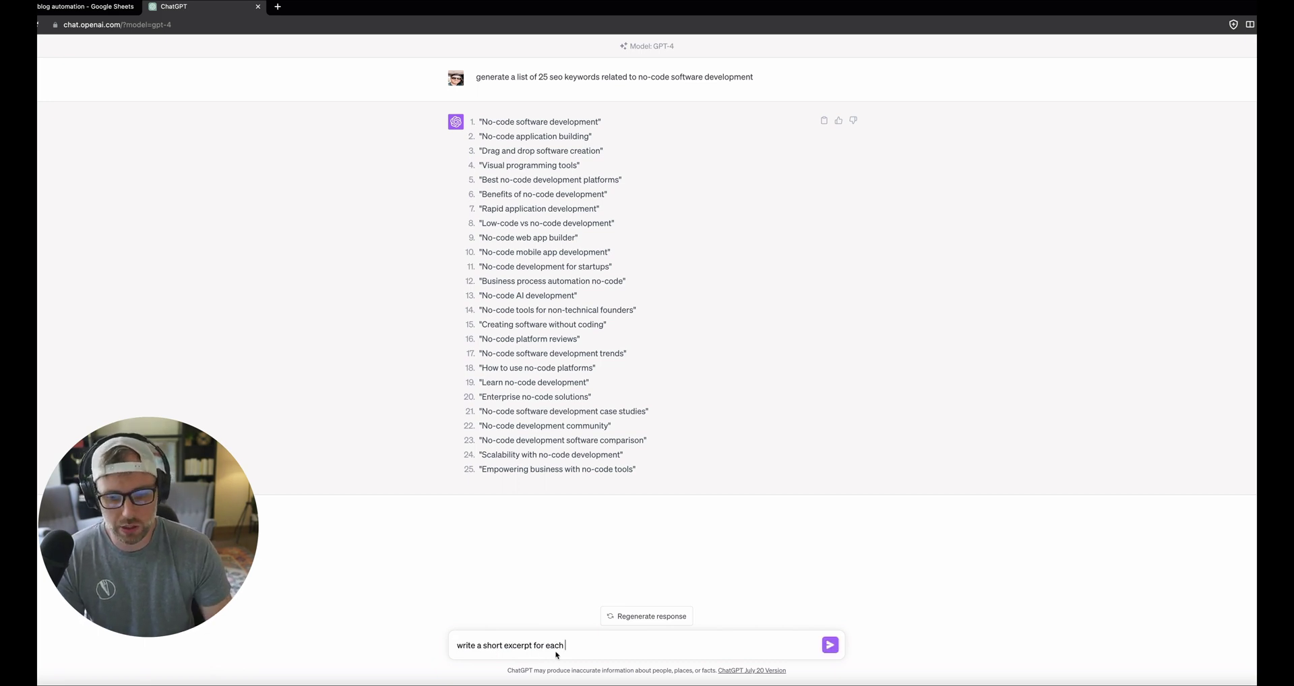
key(Return)
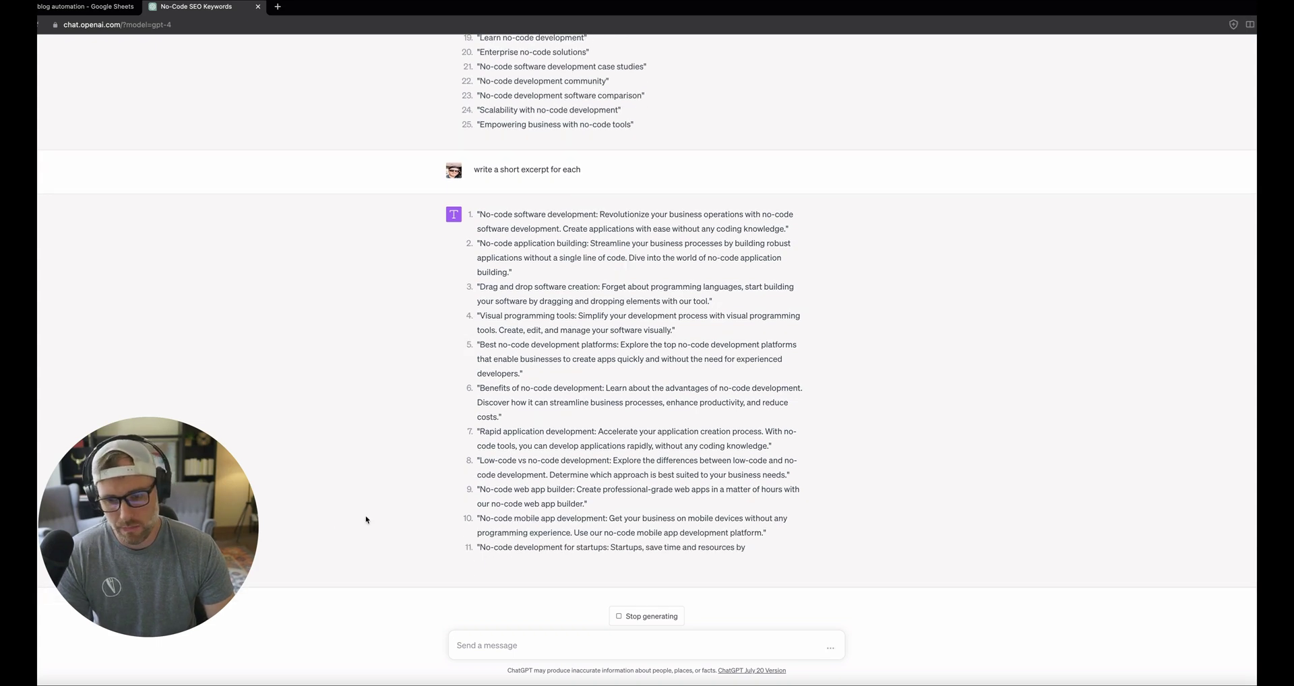
Step: Ask ChatGPT to 'put this in a csv format for all 25' keywords and excerpts
click(505, 642)
text(put this in a csv format)
key(shift+Return)
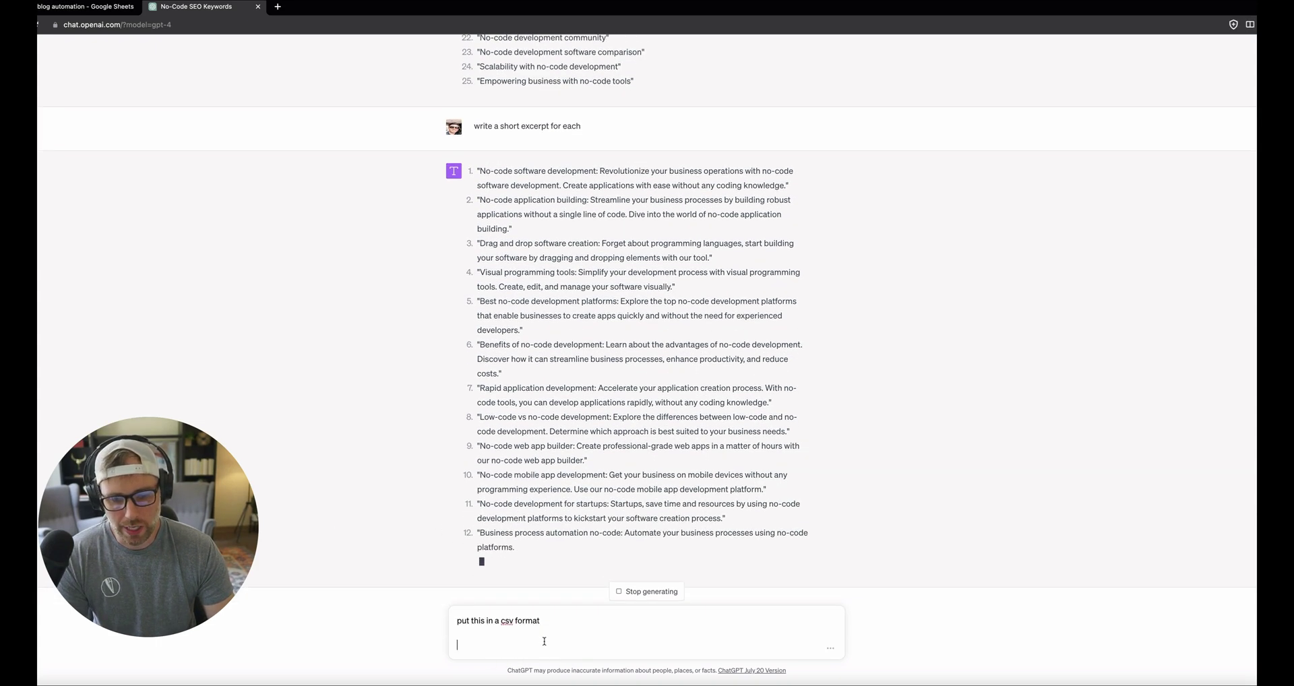
key(BackSpace)
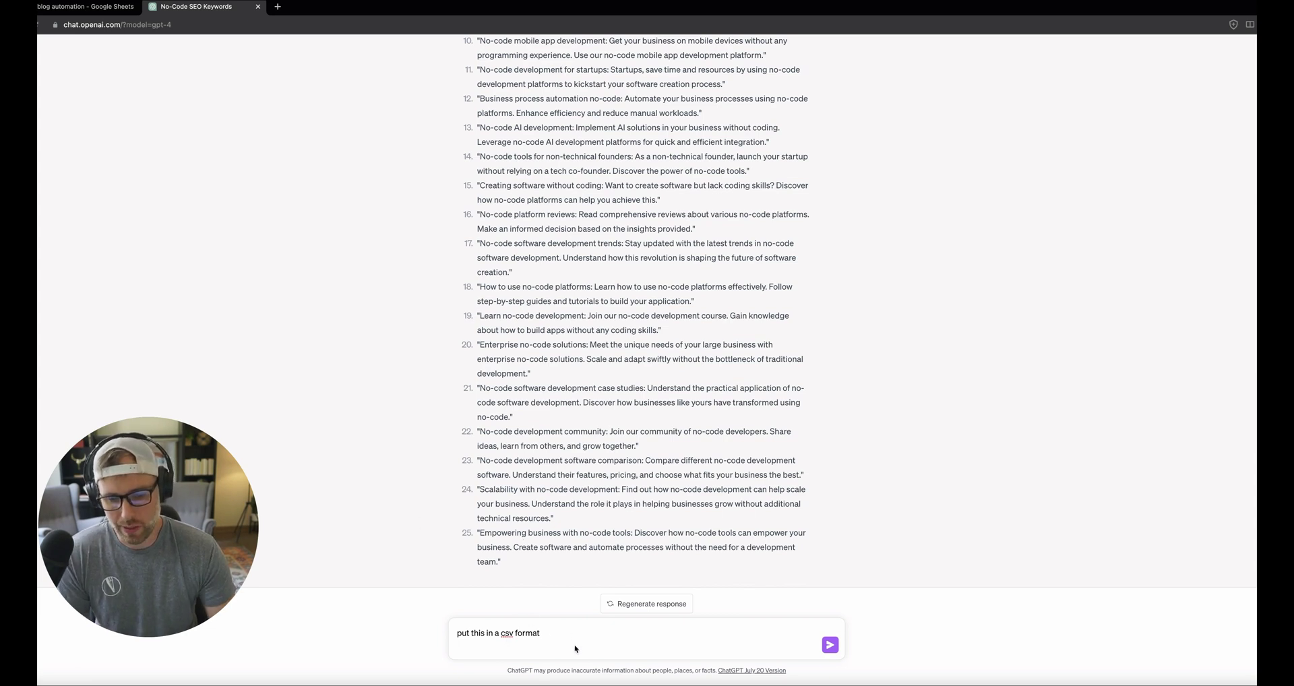
click(652, 649)
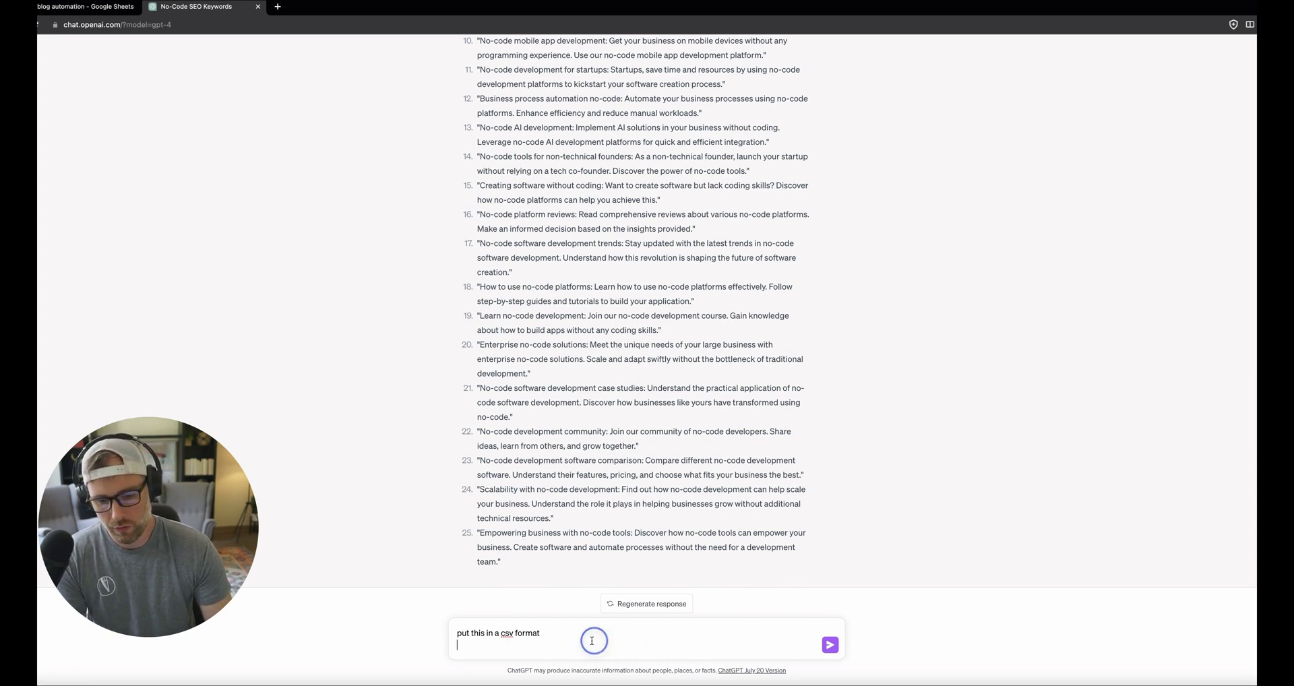
click(550, 630)
text(f)
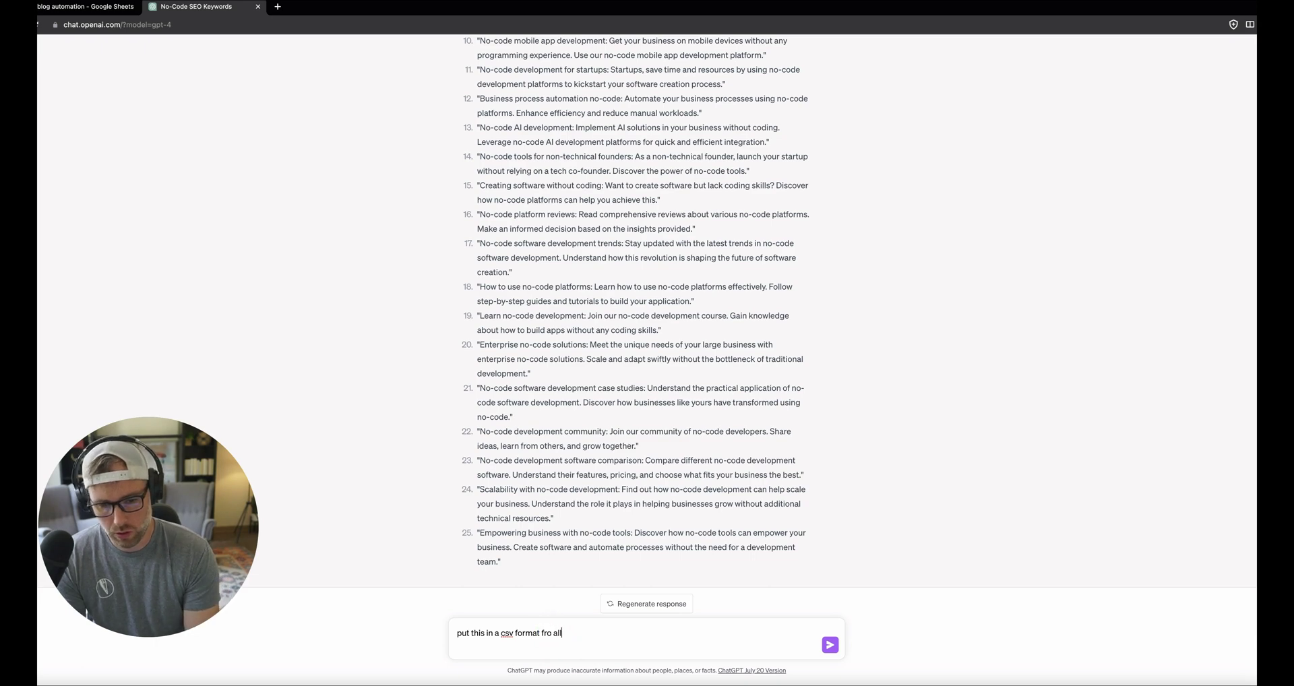
text(or all 25 items)
key(Return)
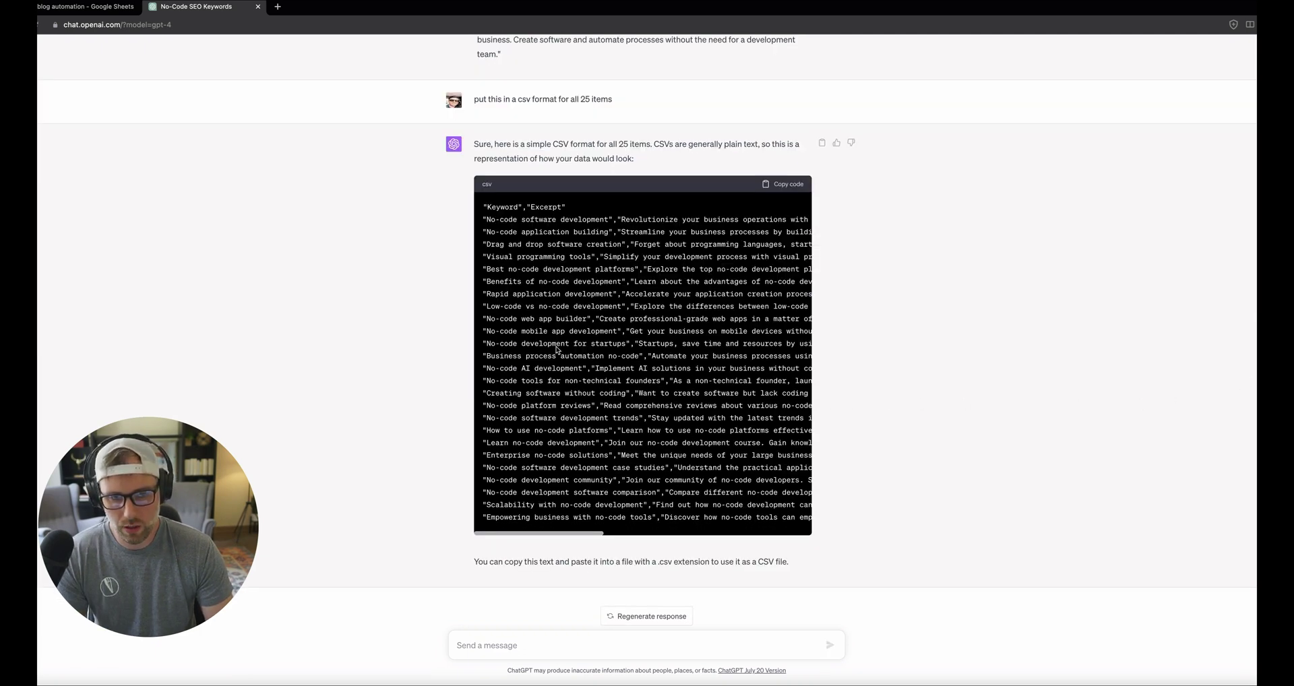
Step: Copy ChatGPT's CSV block and bring up the blank Excel workbook Book2
click(780, 186)
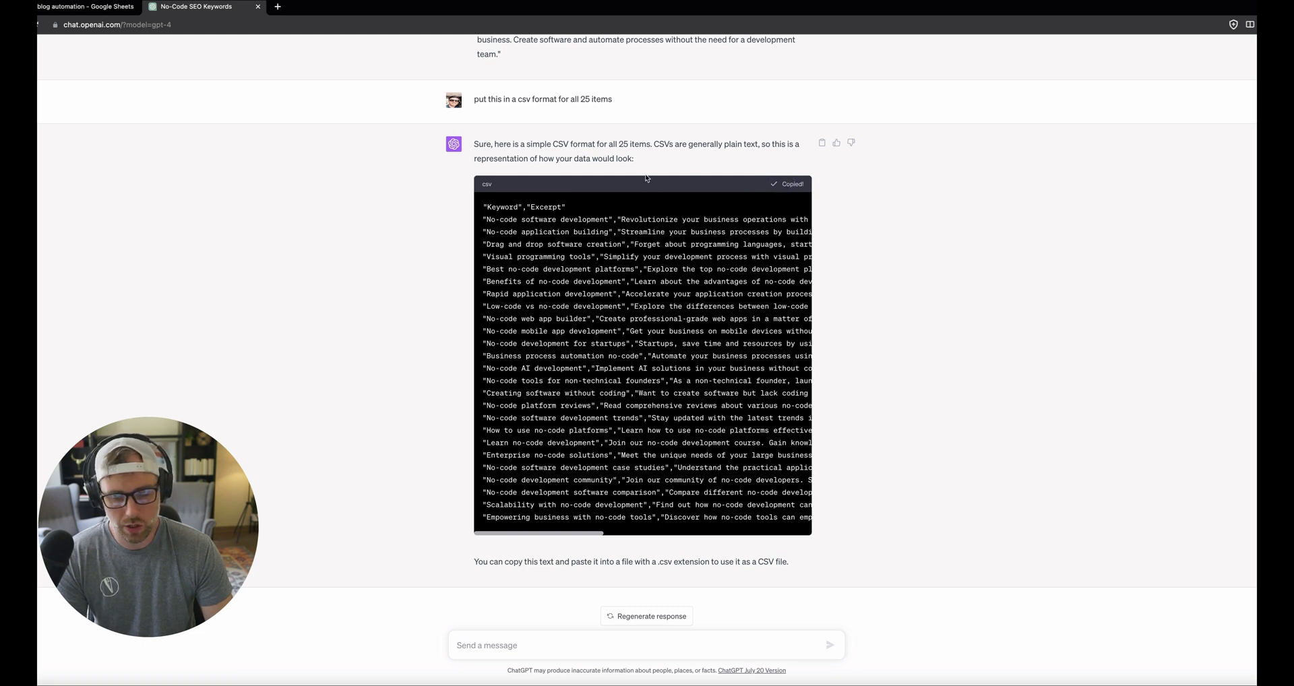
click(719, 683)
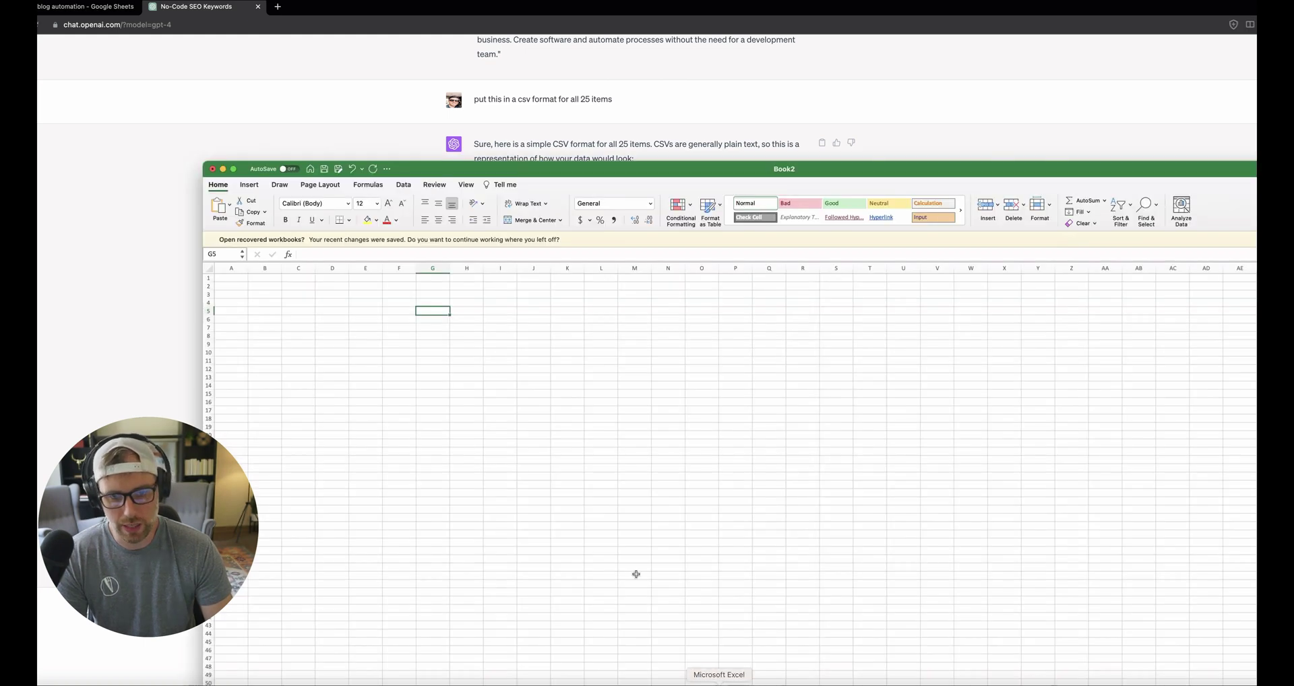
drag(491, 173, 494, 57)
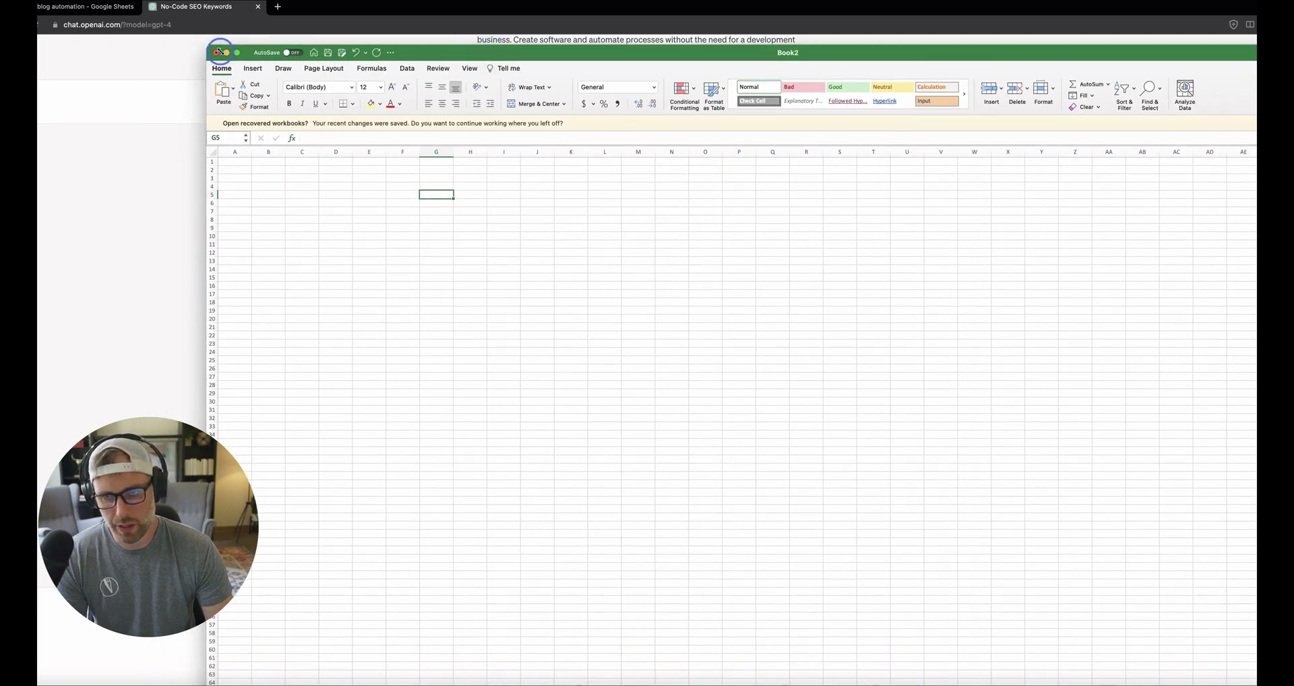
drag(247, 54, 301, 46)
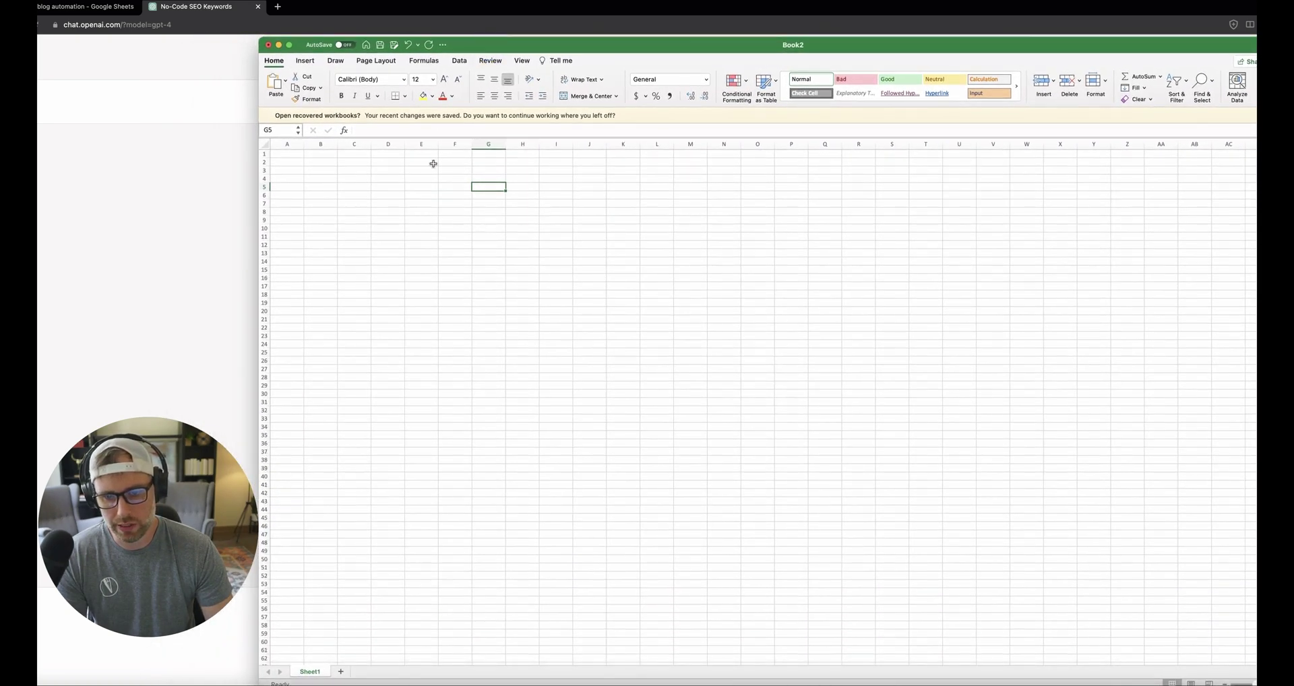
Step: Paste the CSV through the Text Import Wizard, splitting on commas instead of spaces
click(285, 82)
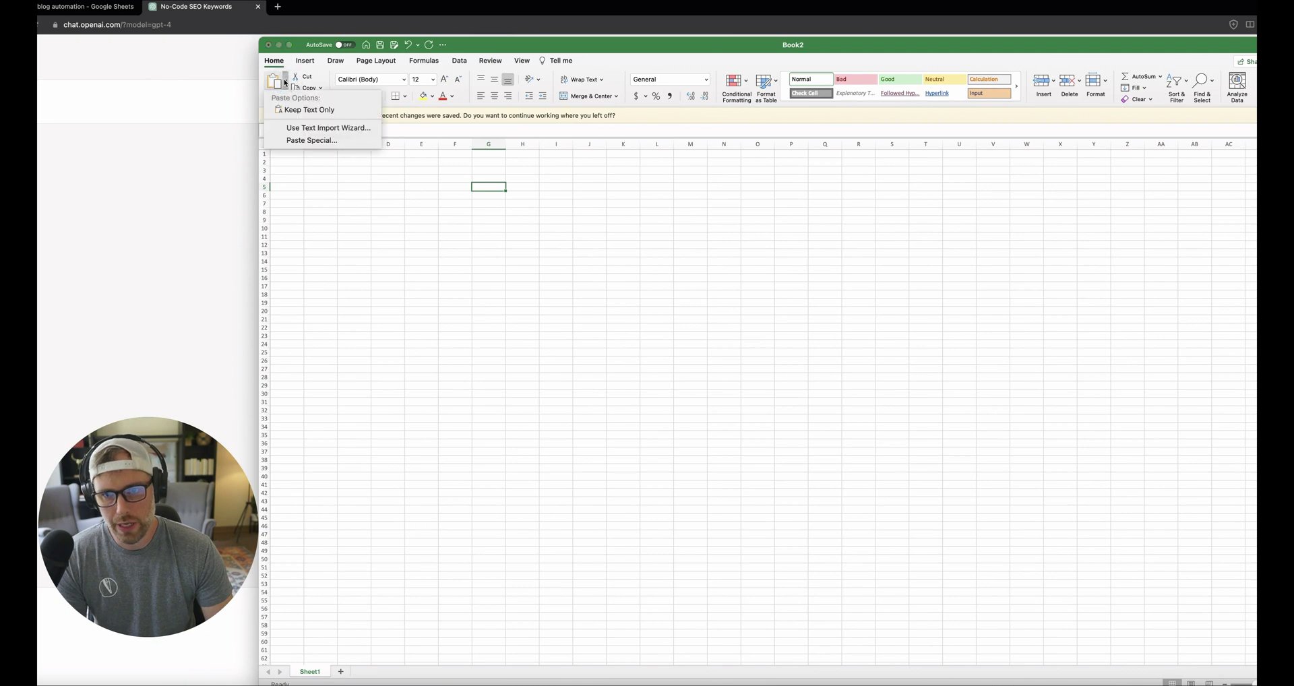
click(331, 128)
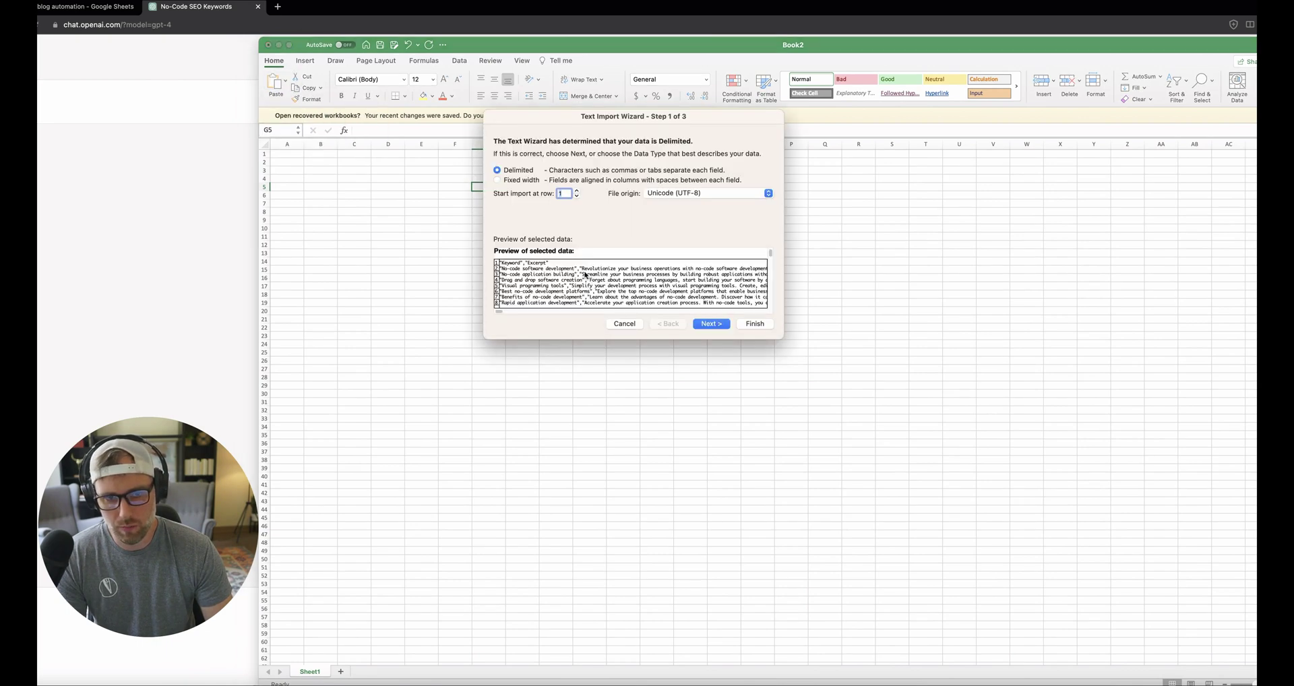
click(709, 324)
click(497, 207)
click(498, 194)
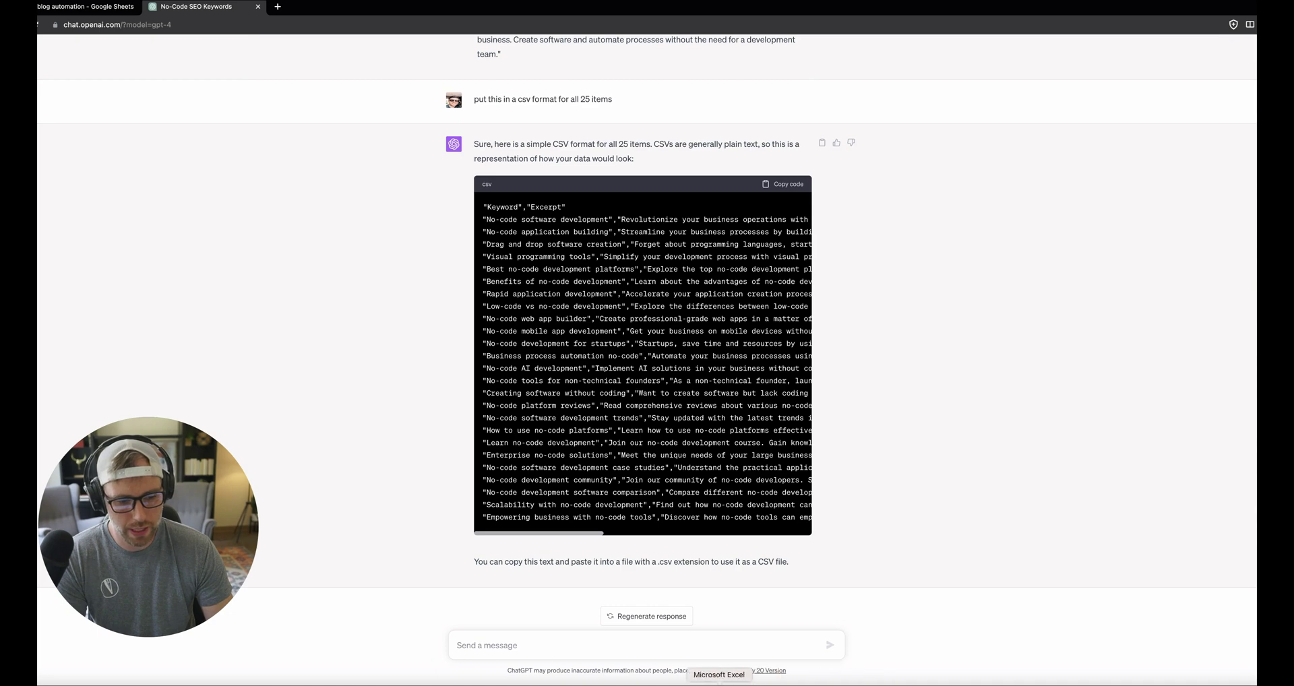
click(720, 677)
click(710, 325)
click(748, 324)
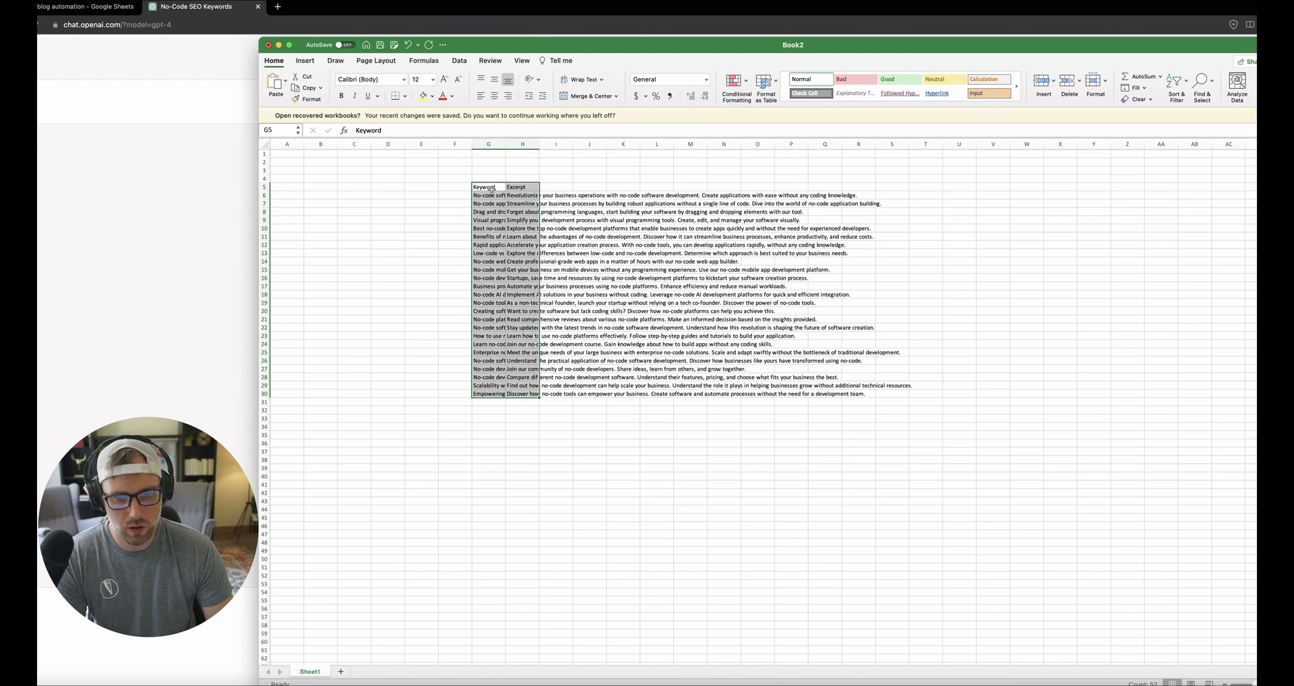
Step: Move the table to A1, widen columns A and B, and copy the Keyword/Excerpt header
drag(494, 187, 435, 144)
click(484, 253)
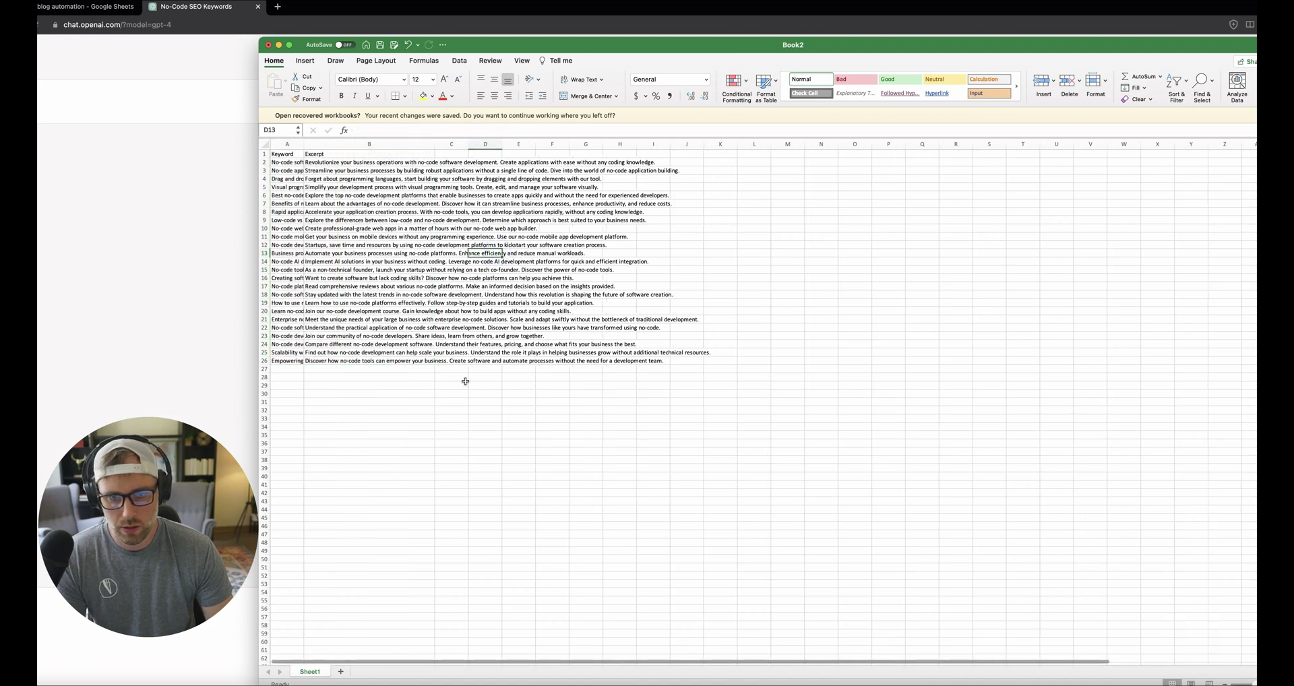
double_click(304, 144)
click(511, 326)
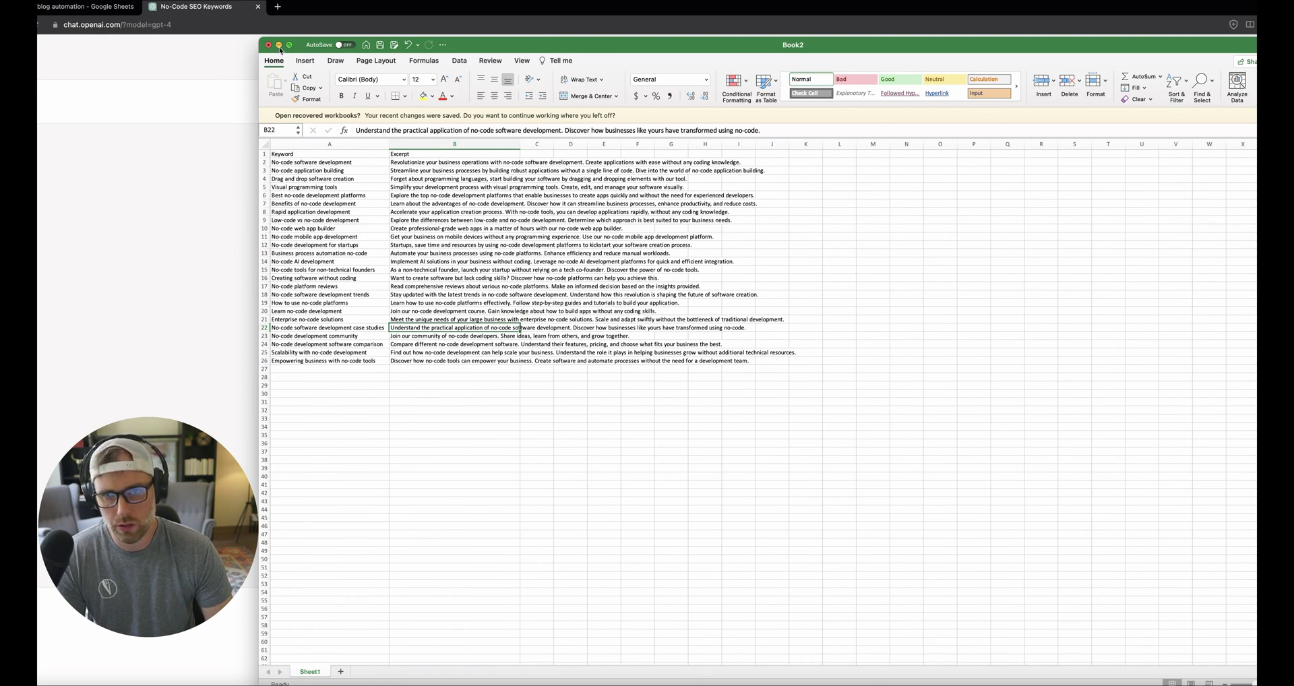
drag(301, 154, 432, 154)
key(super+c)
click(84, 6)
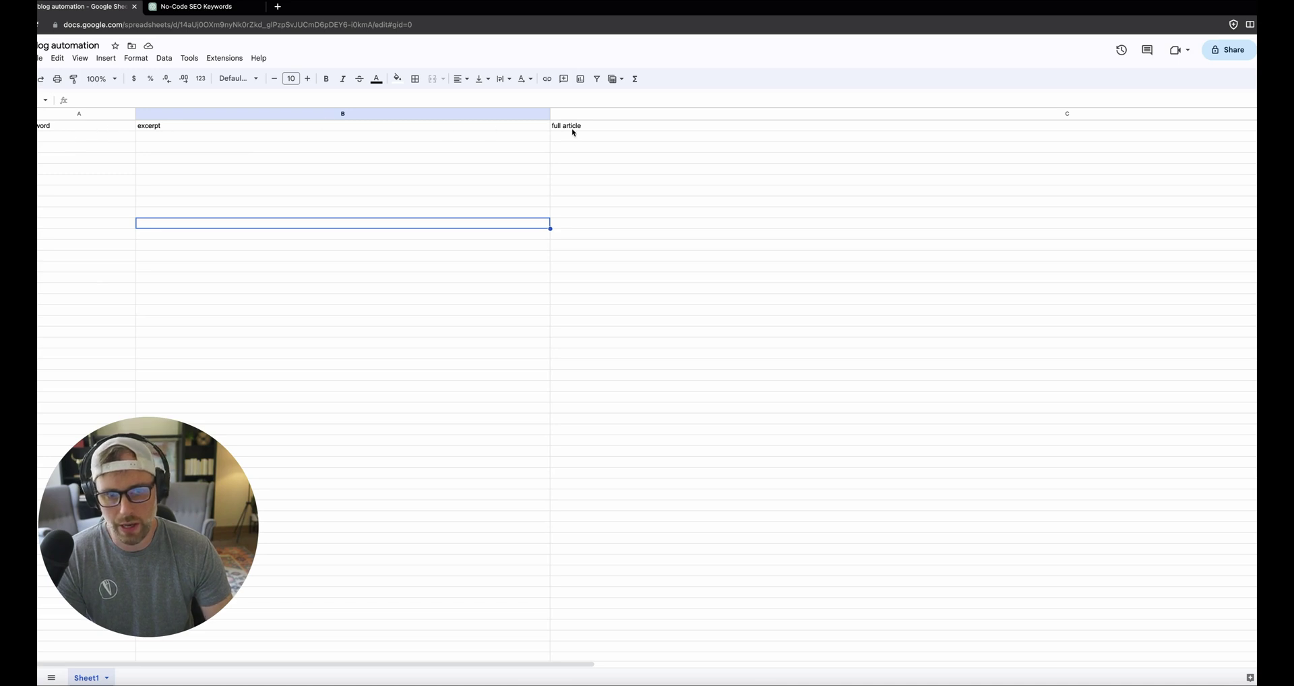
Step: Paste 'No-code software development' and its excerpt from Excel into A2:B2, then widen column B
click(118, 140)
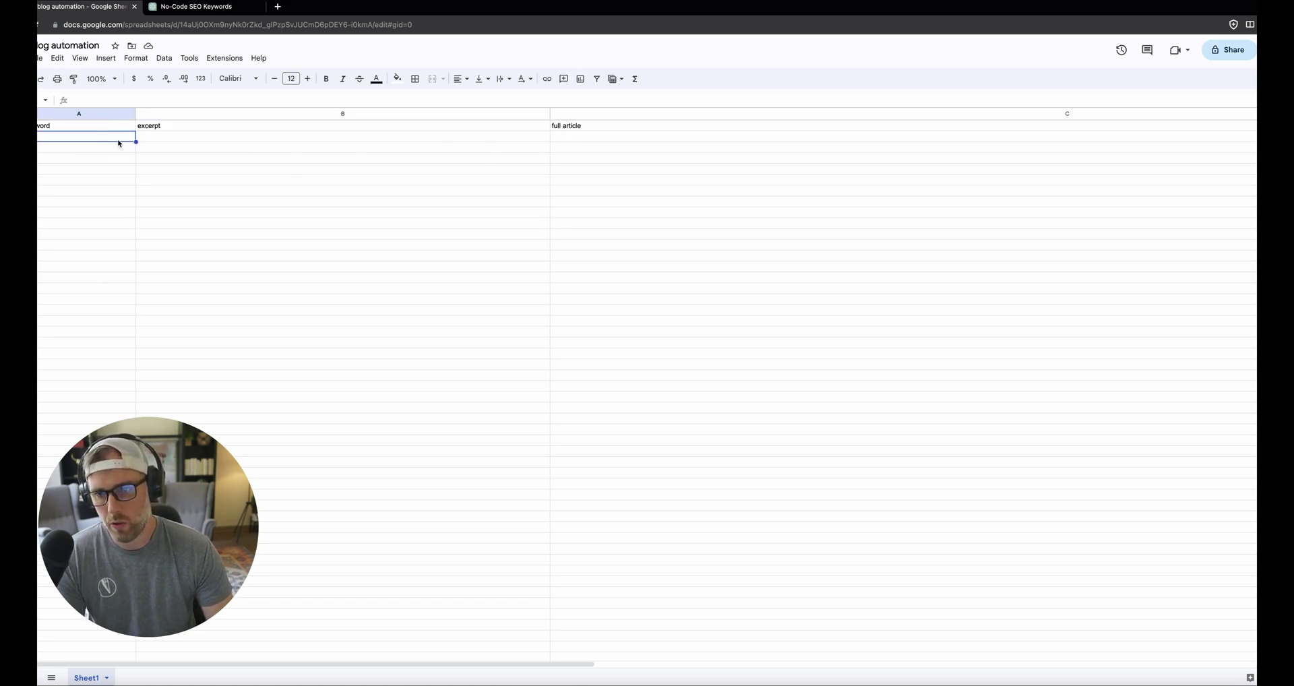
click(720, 682)
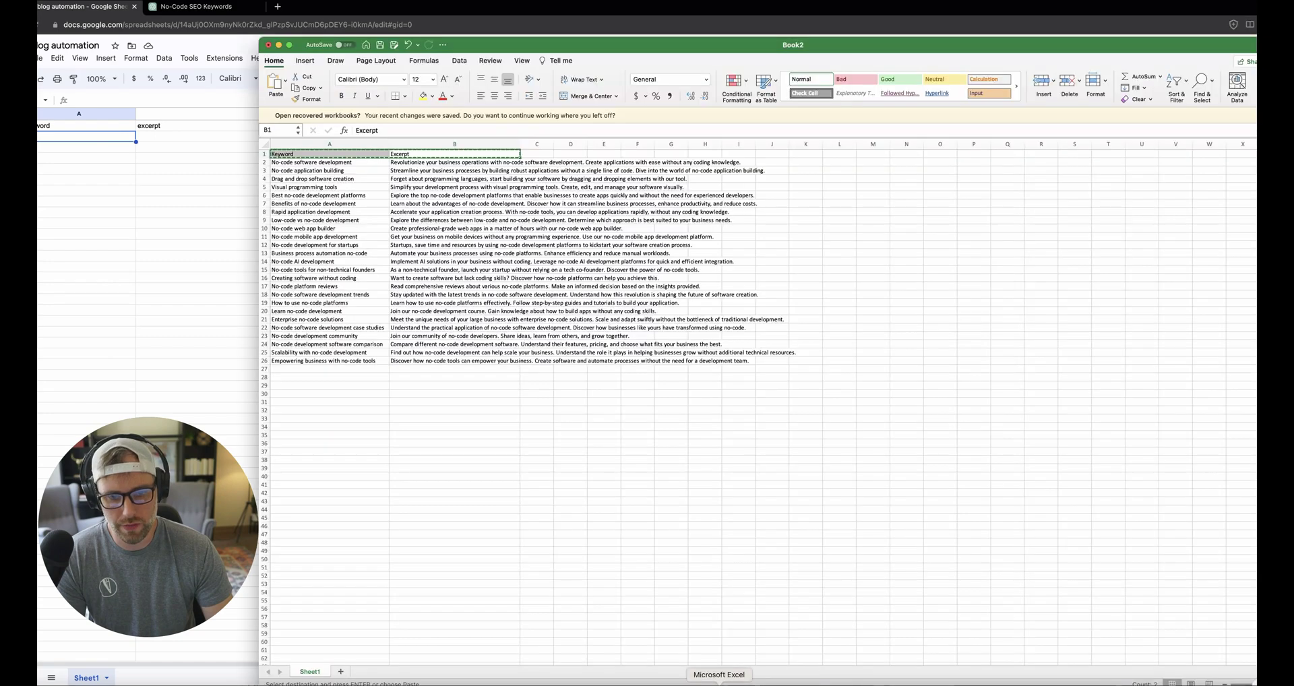
drag(330, 162, 404, 163)
key(super+c)
click(116, 143)
key(super+v)
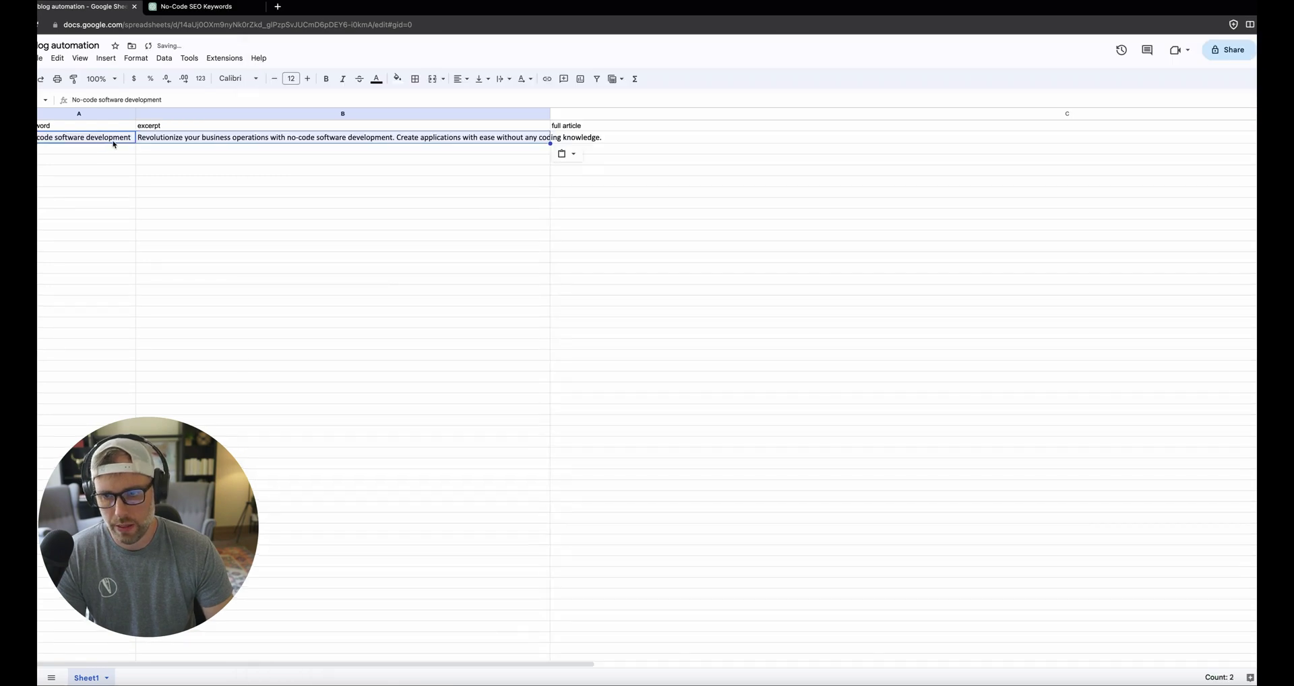
click(528, 191)
drag(550, 113, 604, 114)
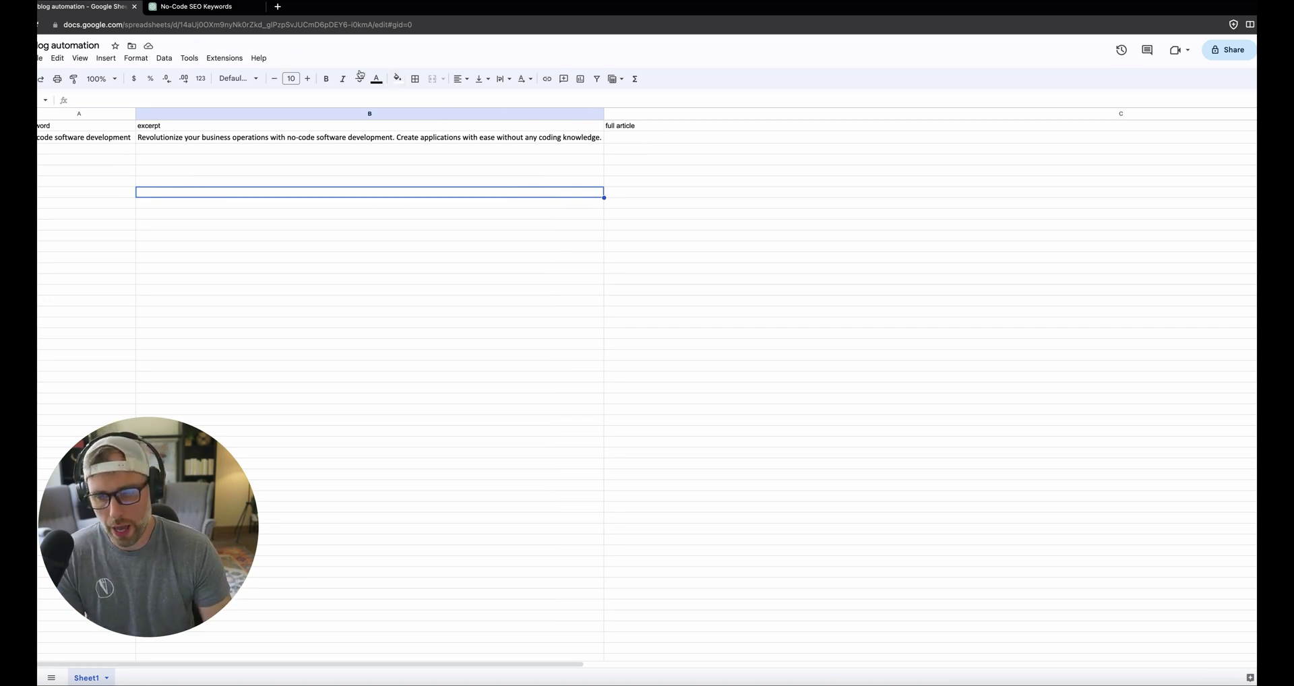
Step: Load Zapier in a new browser tab and create a new untitled zap
click(278, 6)
text(zapier)
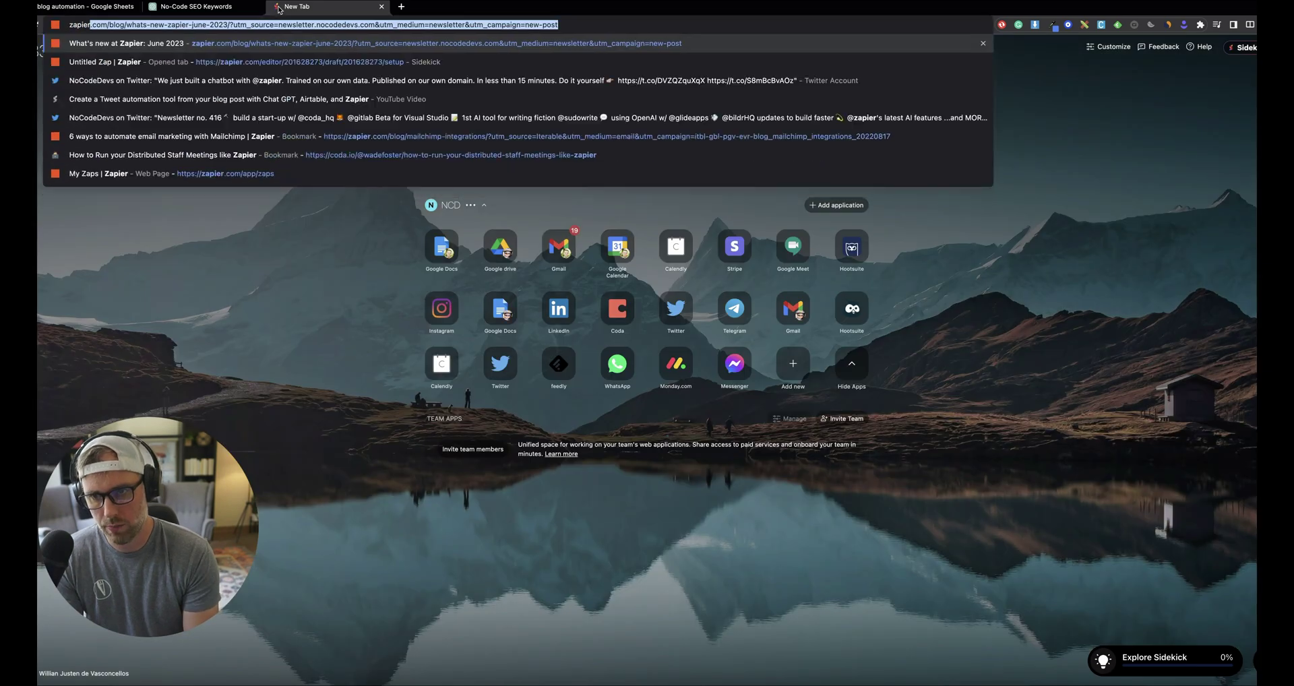
key(Return)
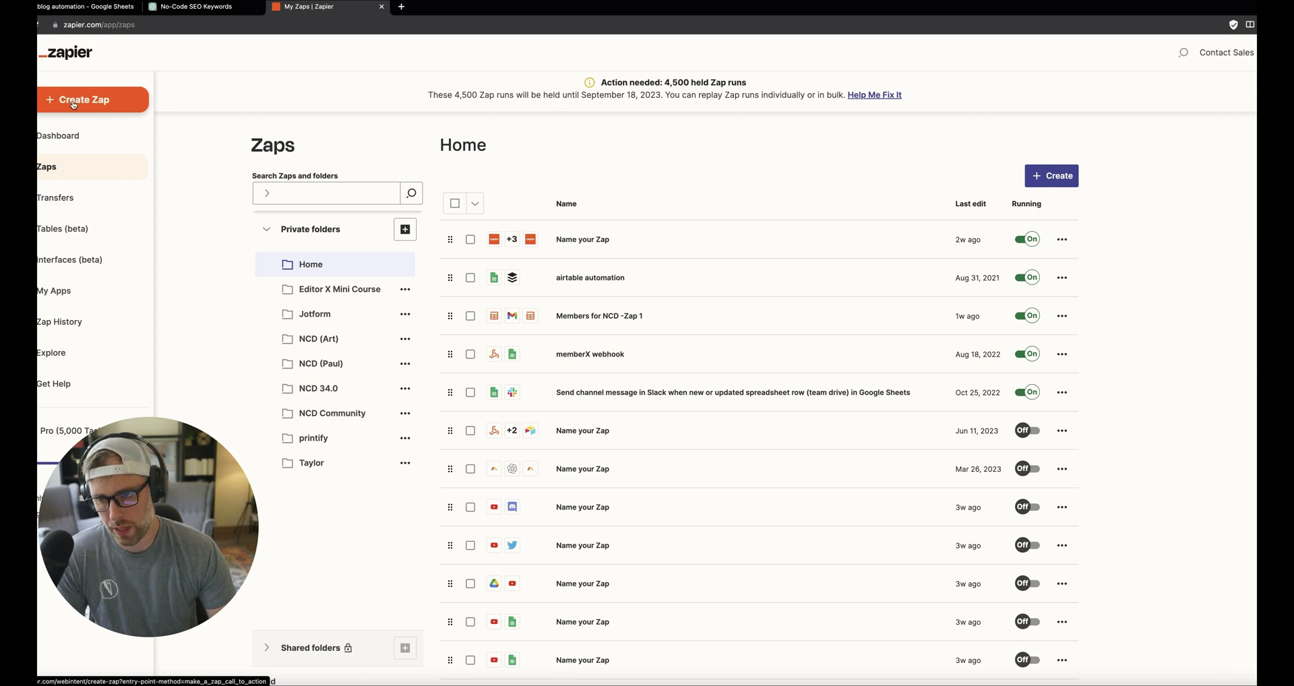
click(74, 102)
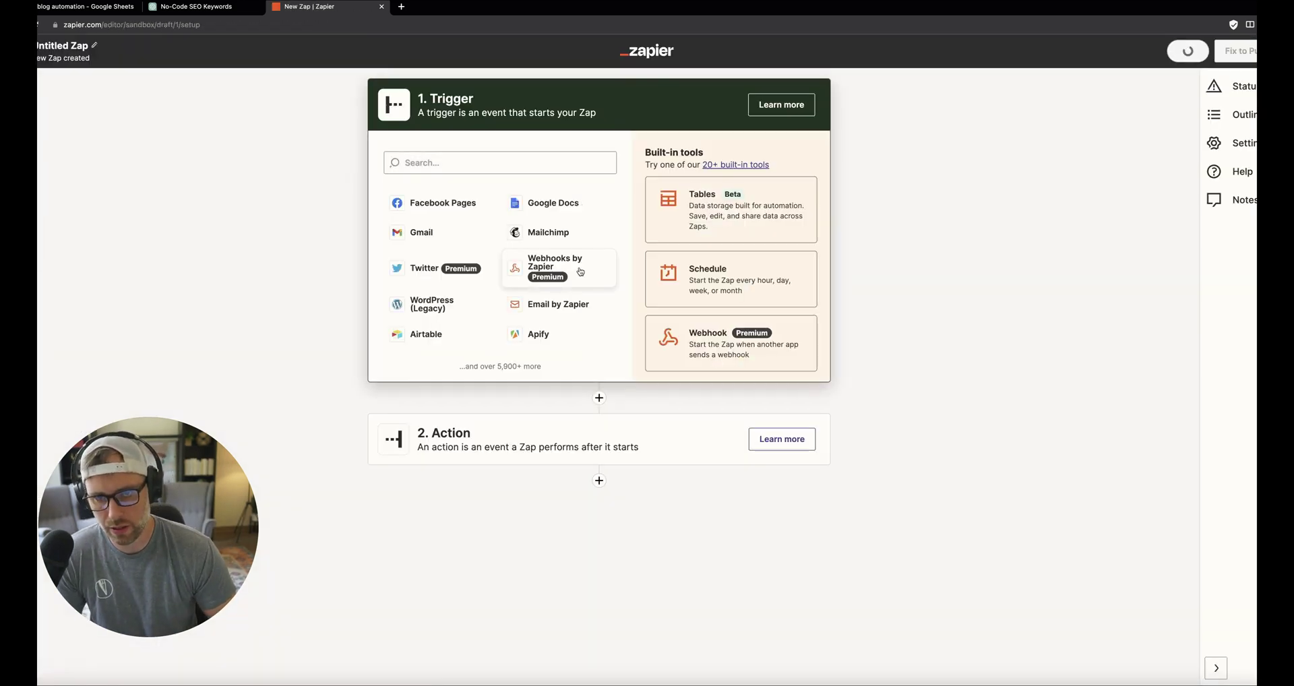
Step: Make the trigger Google Sheets' New or Updated Spreadsheet Row event
click(478, 163)
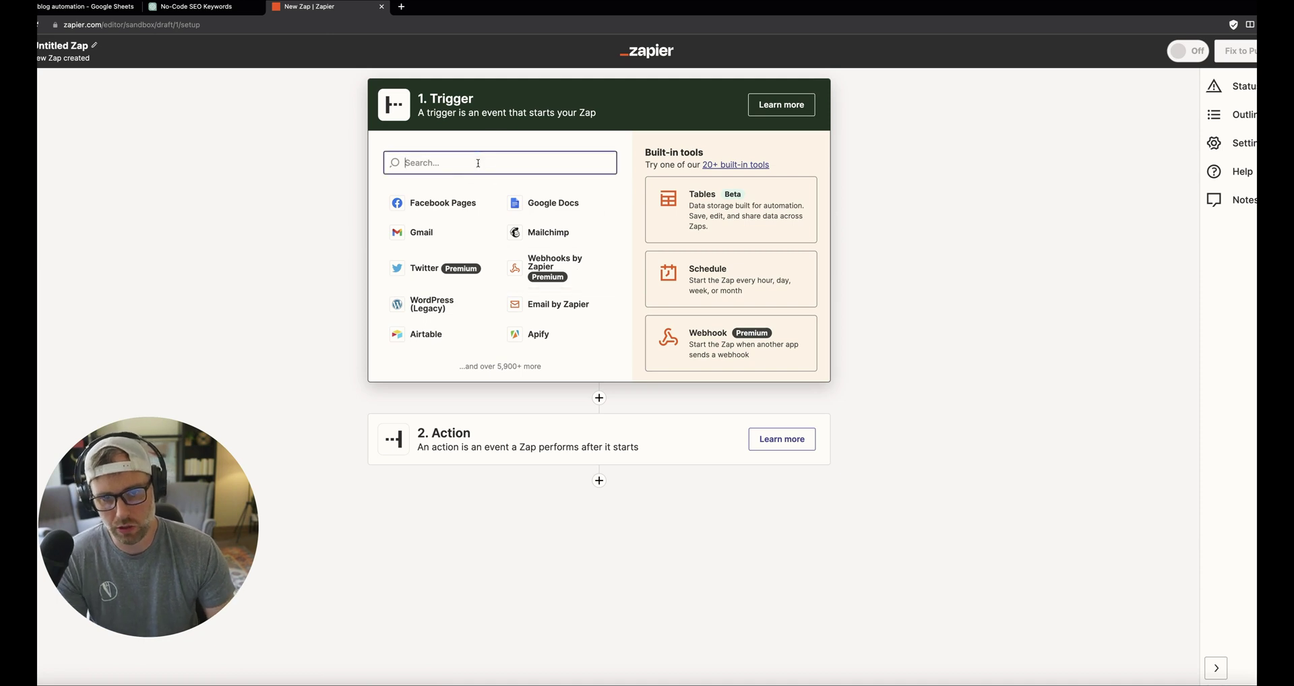
text(shet)
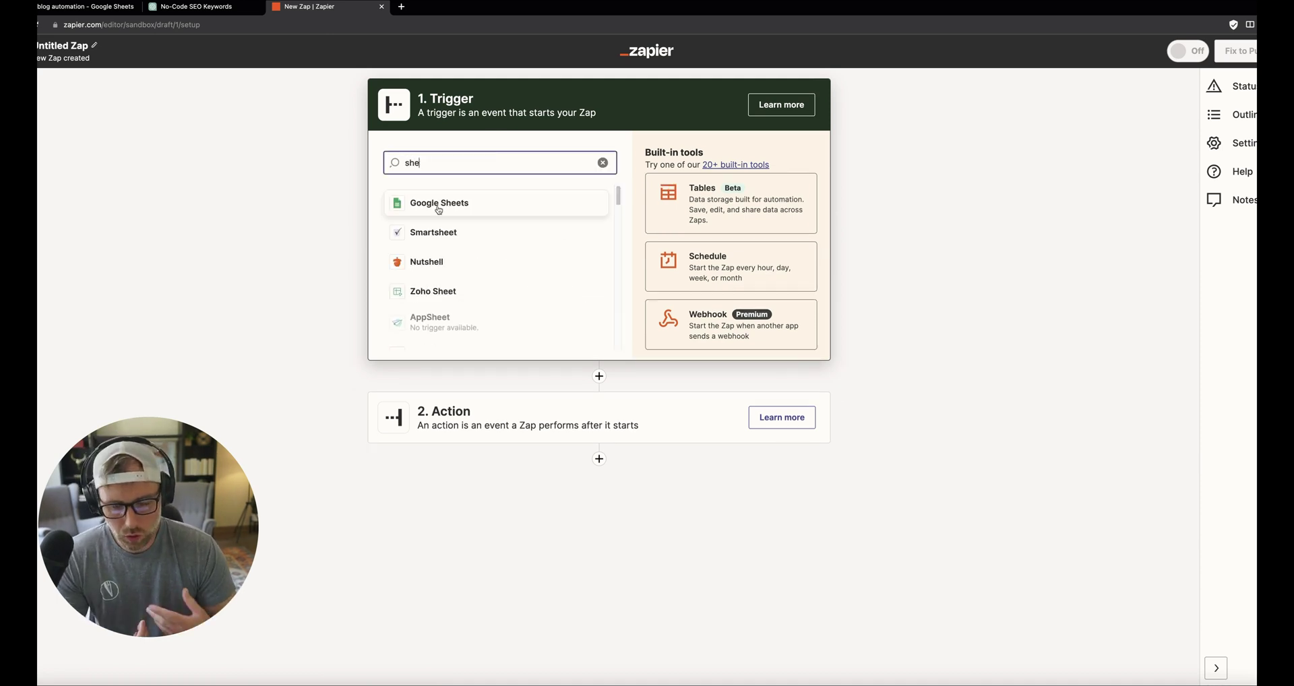
click(438, 203)
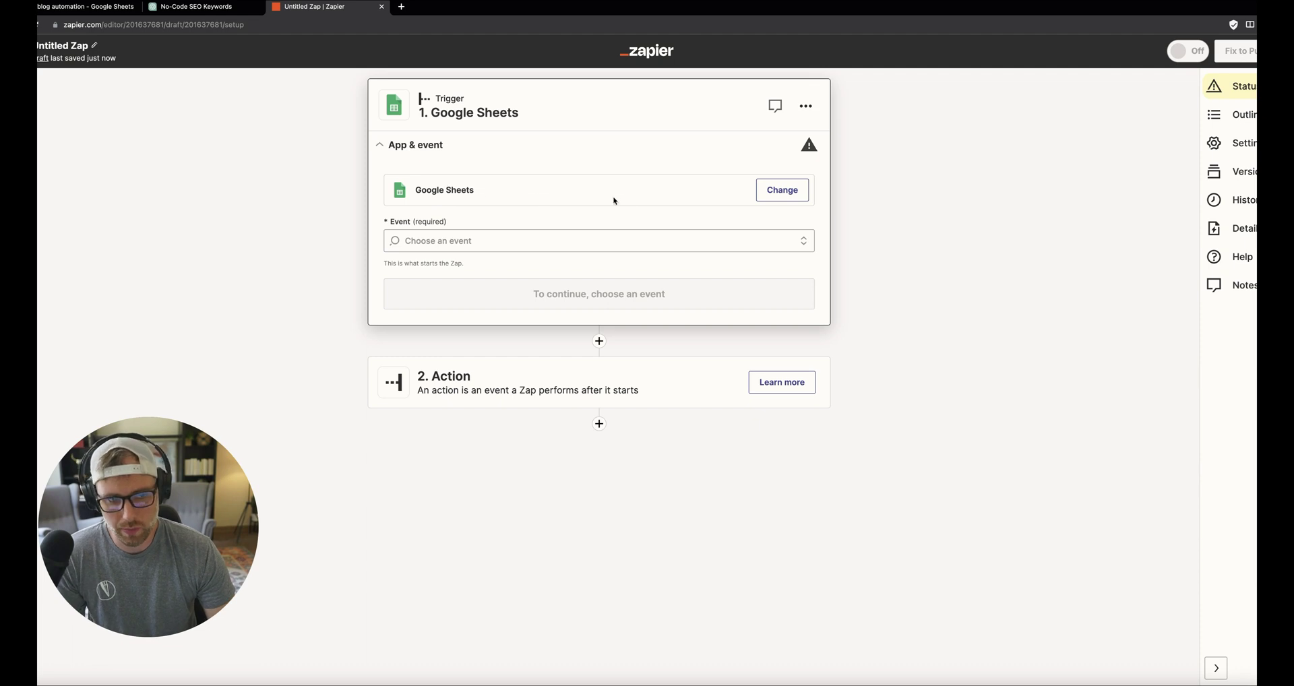
click(451, 243)
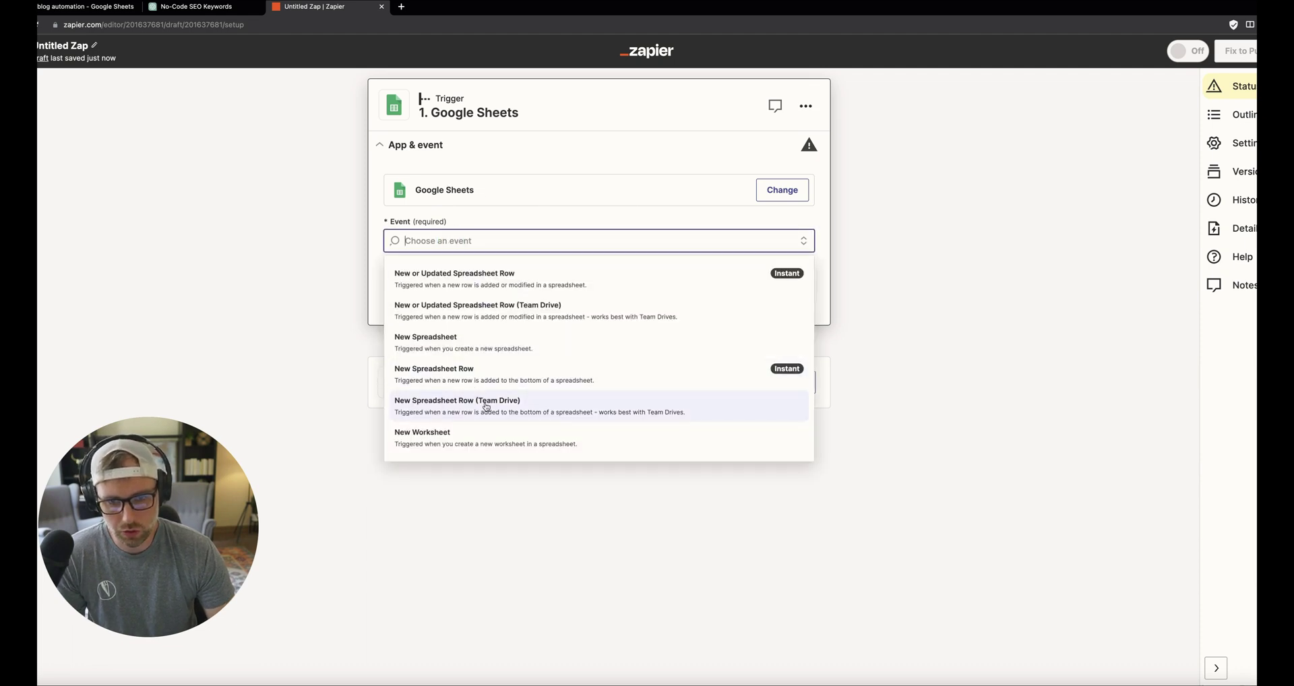
click(469, 285)
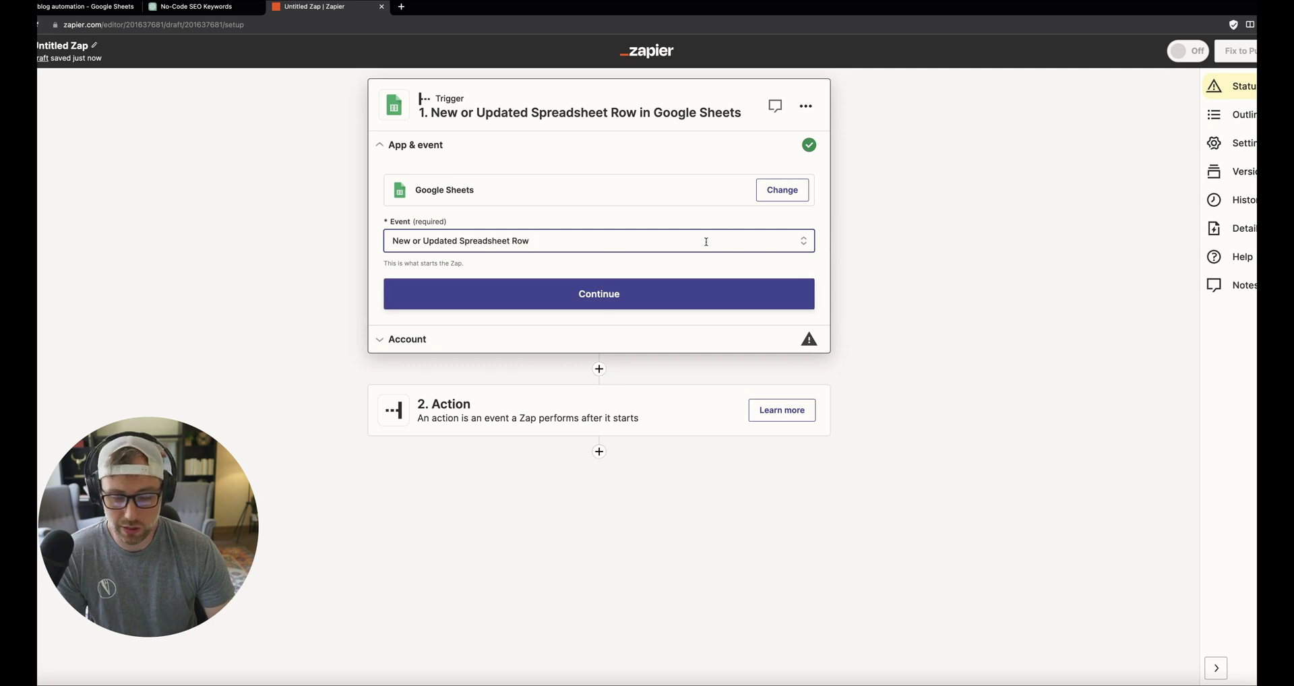
click(593, 298)
Step: Connect the Google Sheets account and continue to the trigger settings
click(775, 219)
click(503, 400)
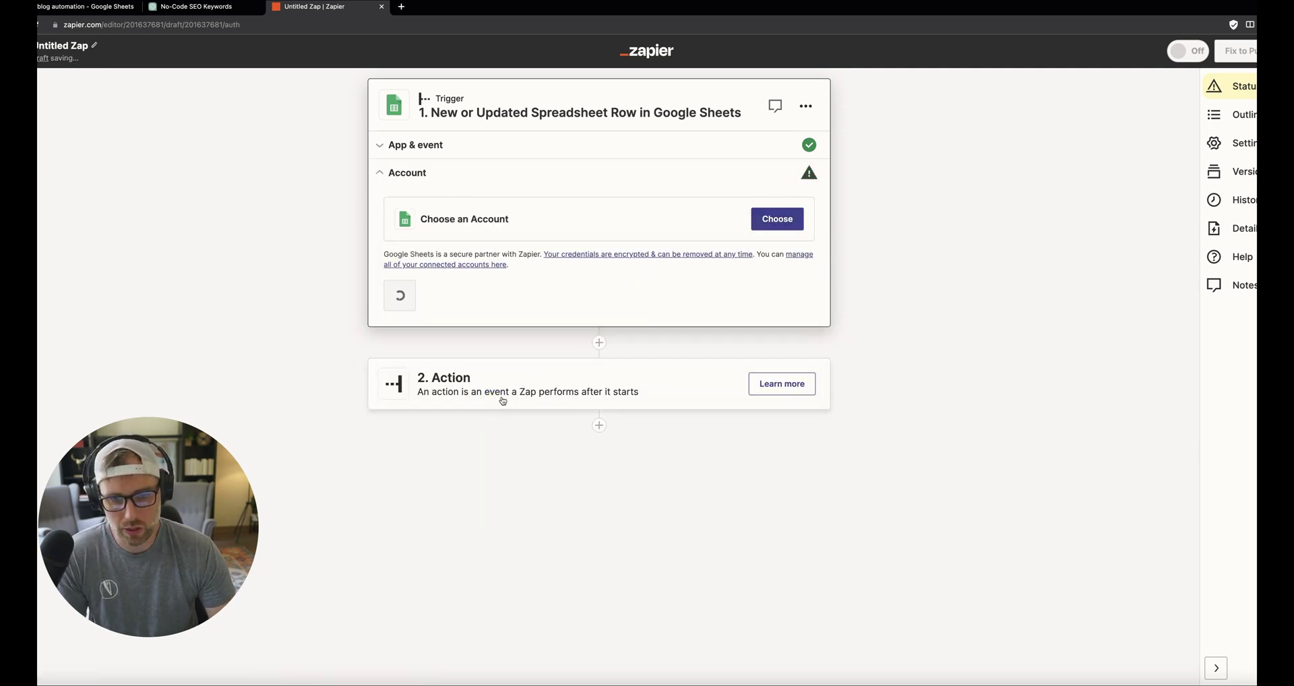
click(419, 307)
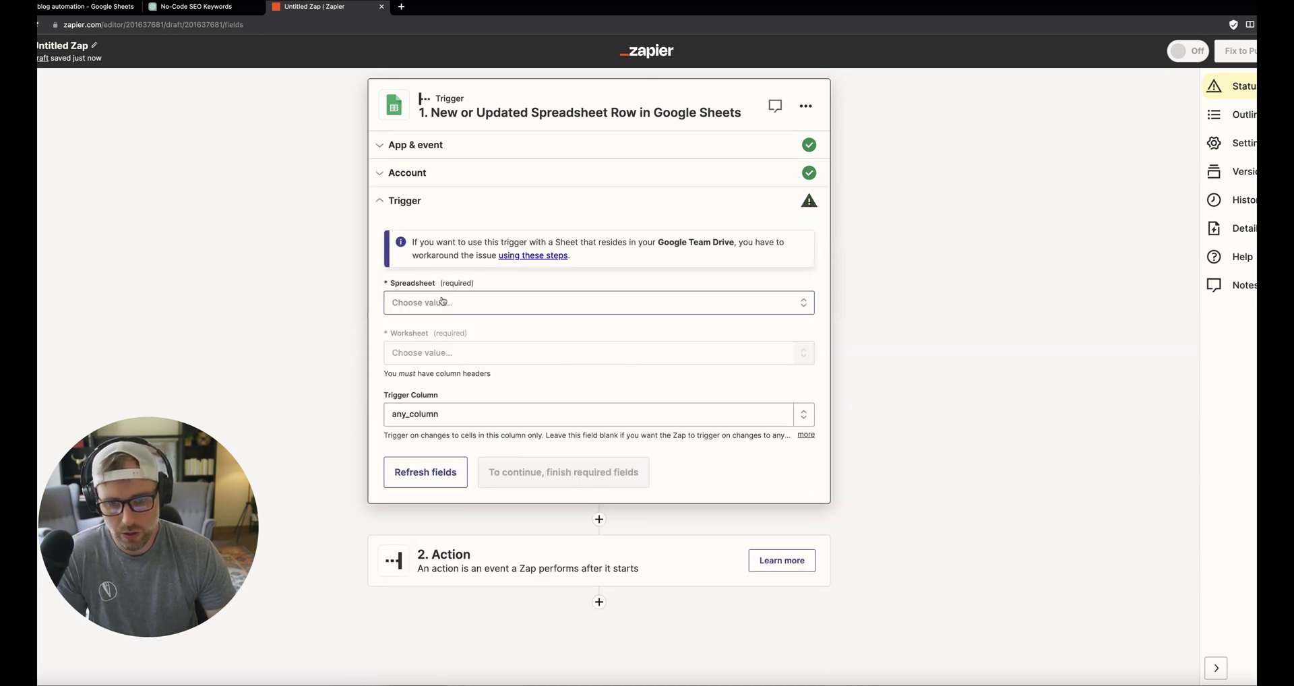
click(442, 301)
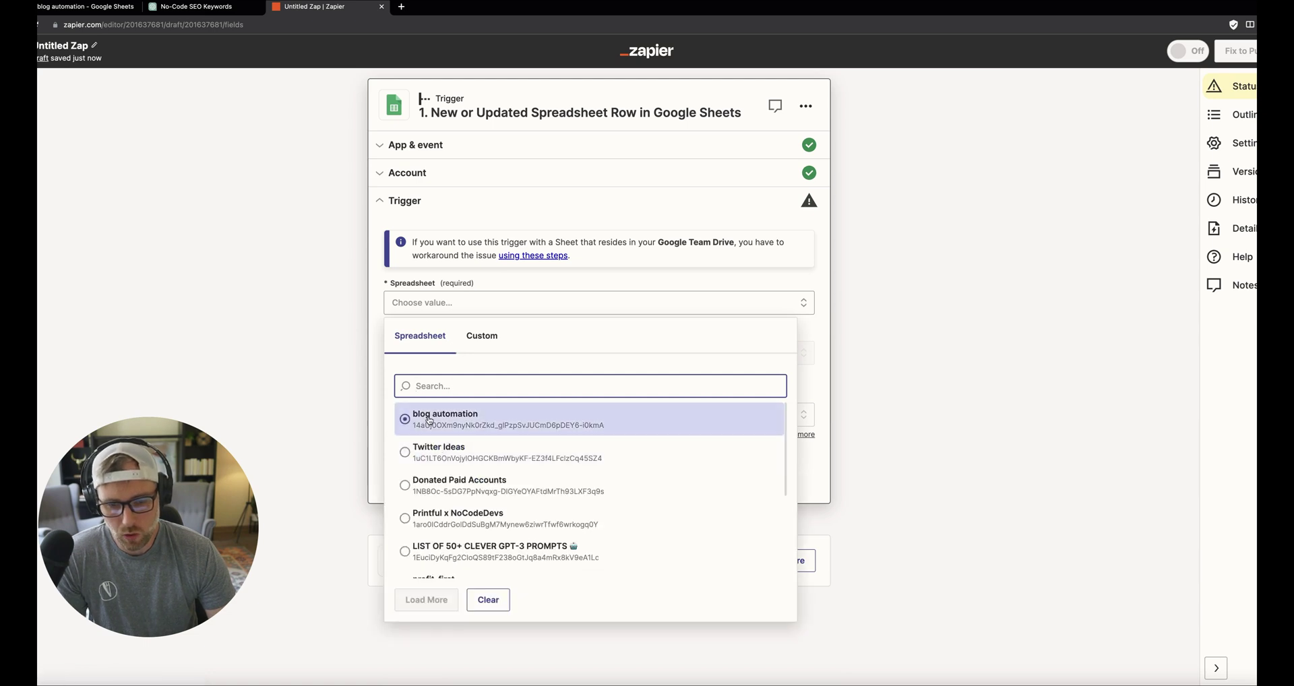
Step: Point the trigger at the blog automation spreadsheet, worksheet Sheet1, trigger column any_column
click(428, 420)
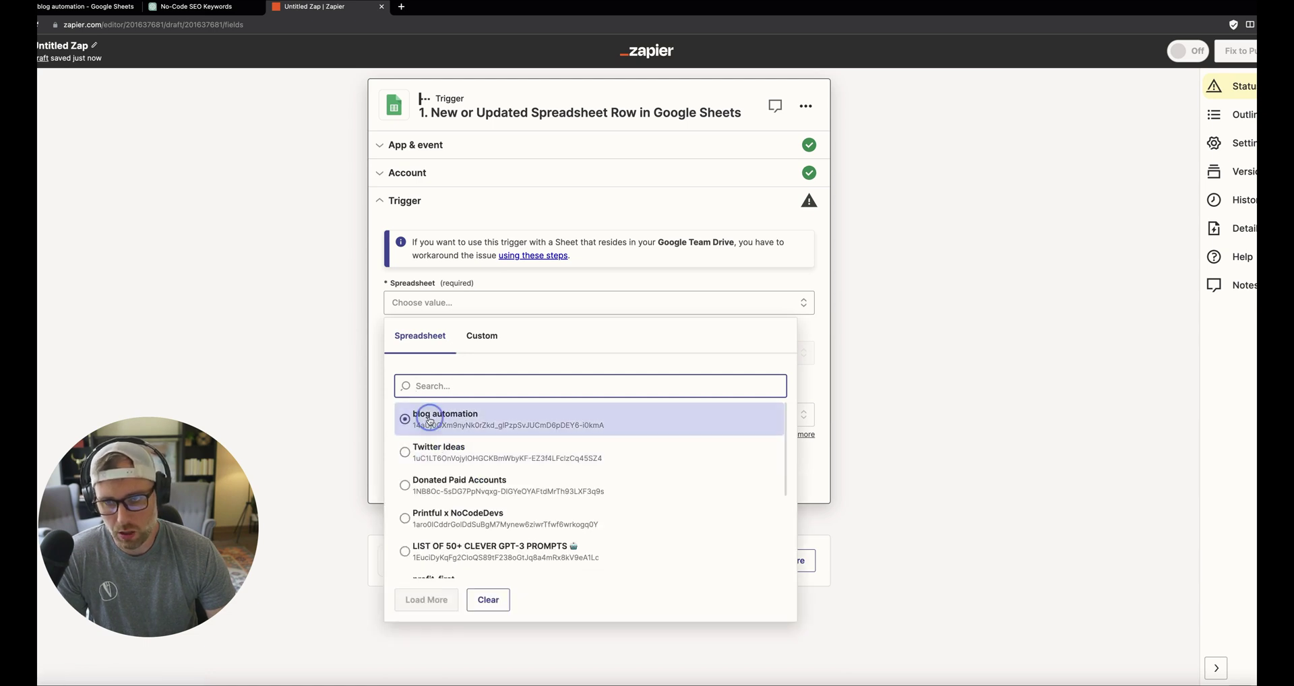
click(79, 8)
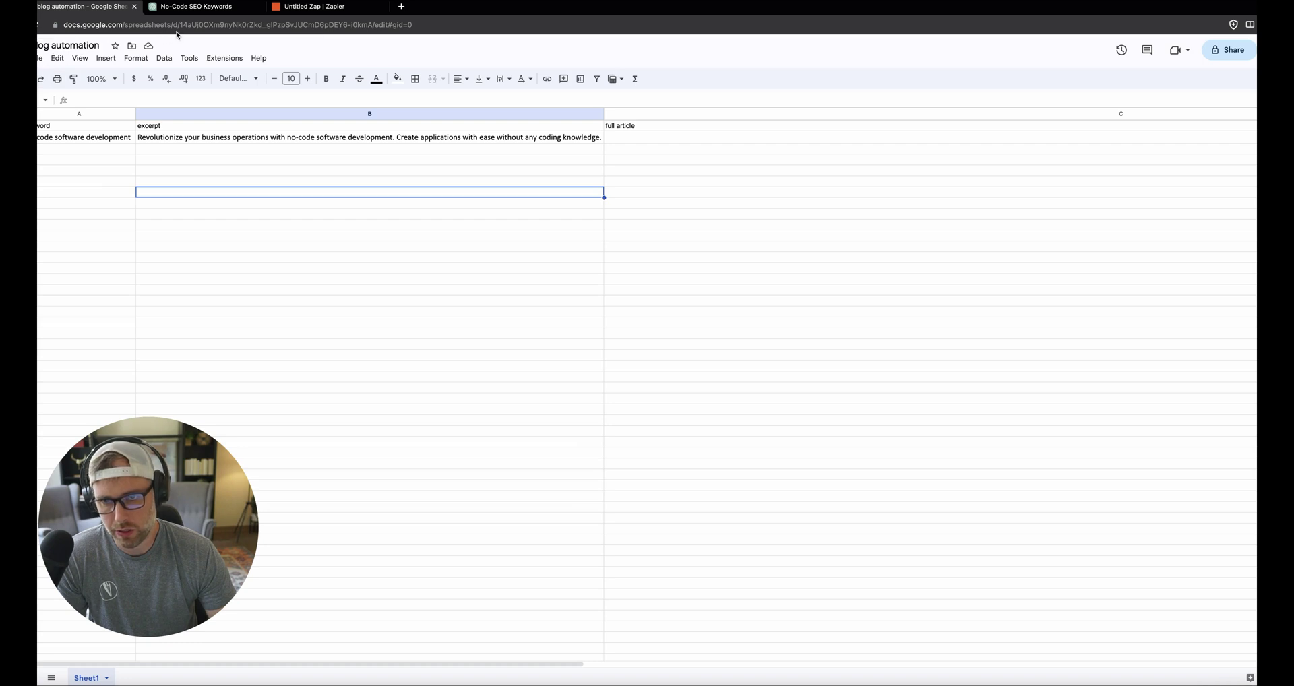
click(314, 7)
click(430, 357)
click(418, 470)
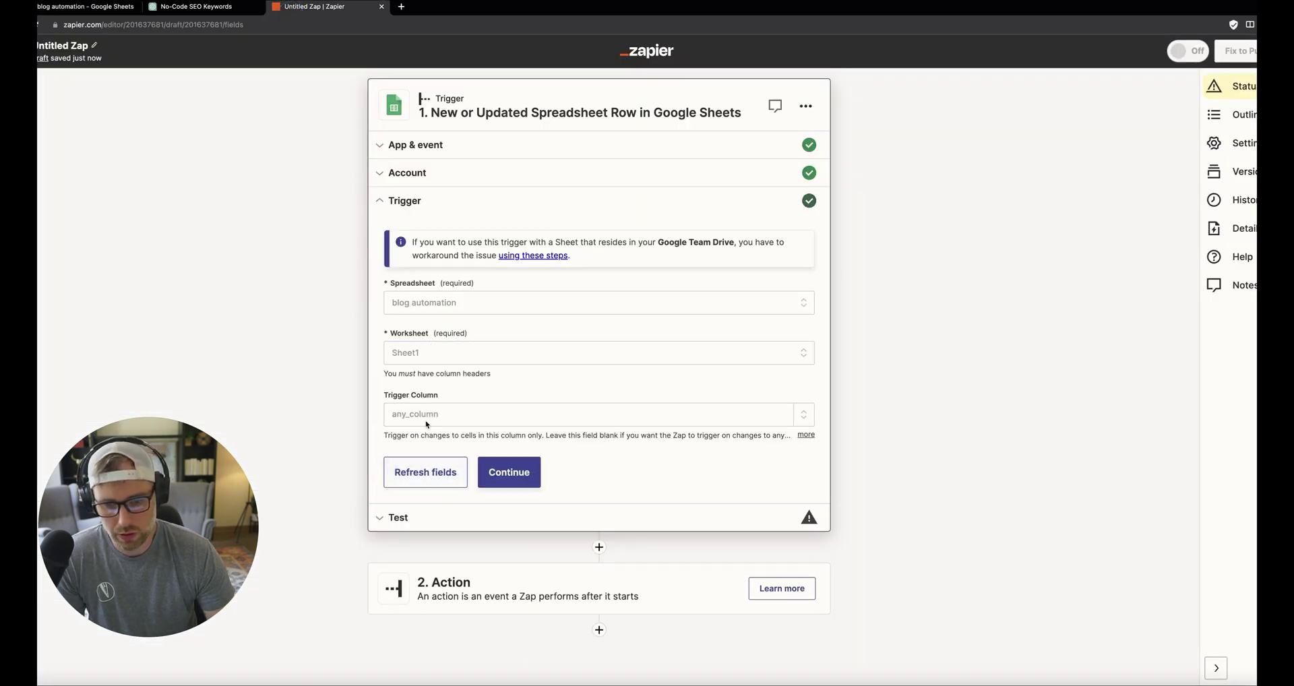
click(79, 6)
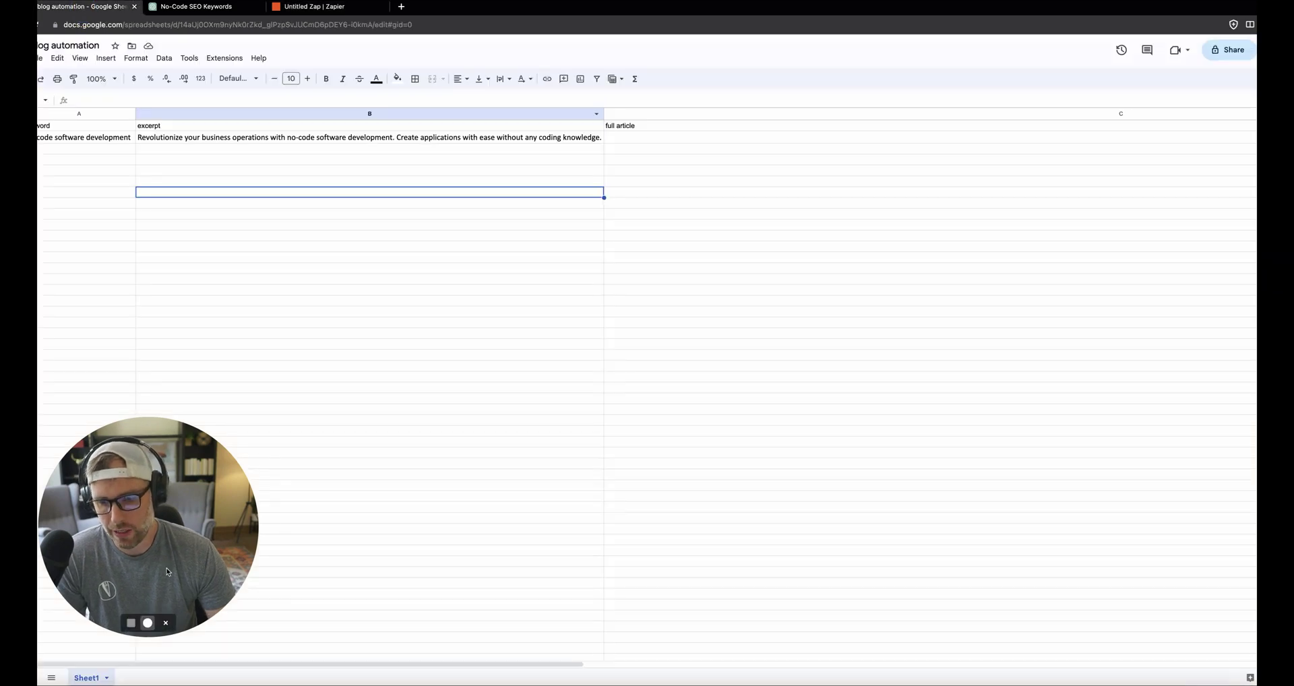
drag(166, 566, 224, 553)
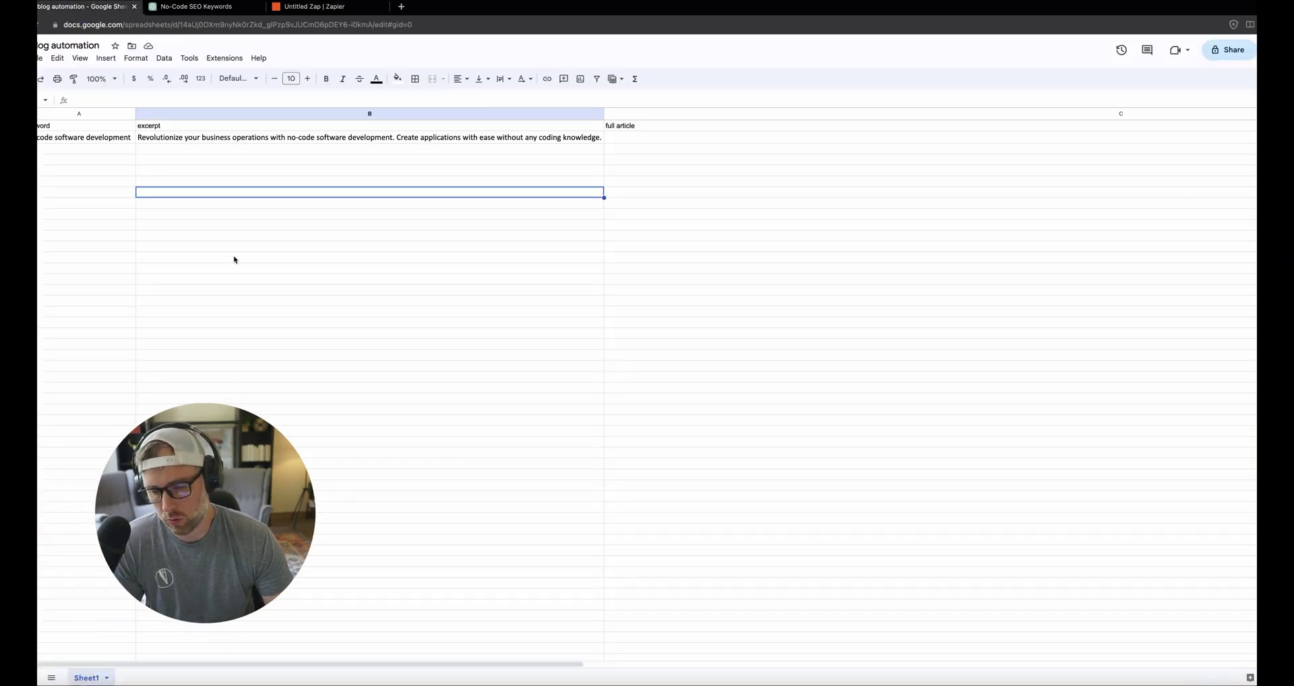
click(315, 7)
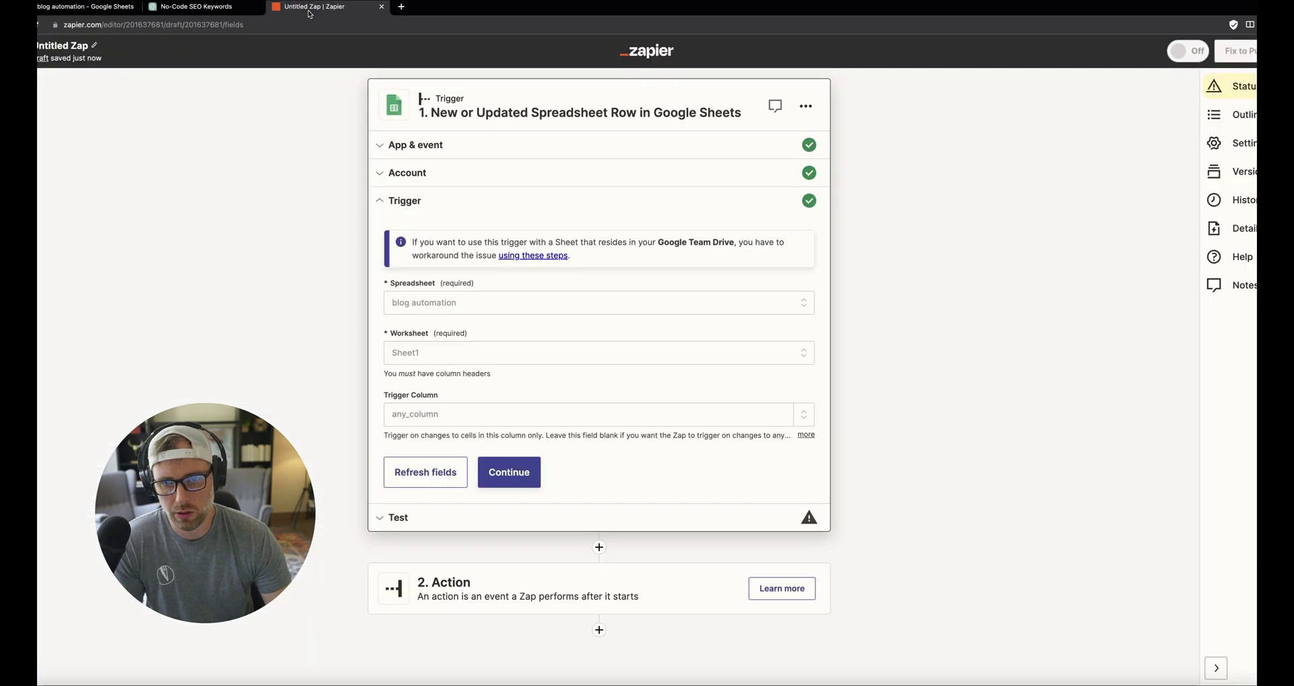
click(442, 423)
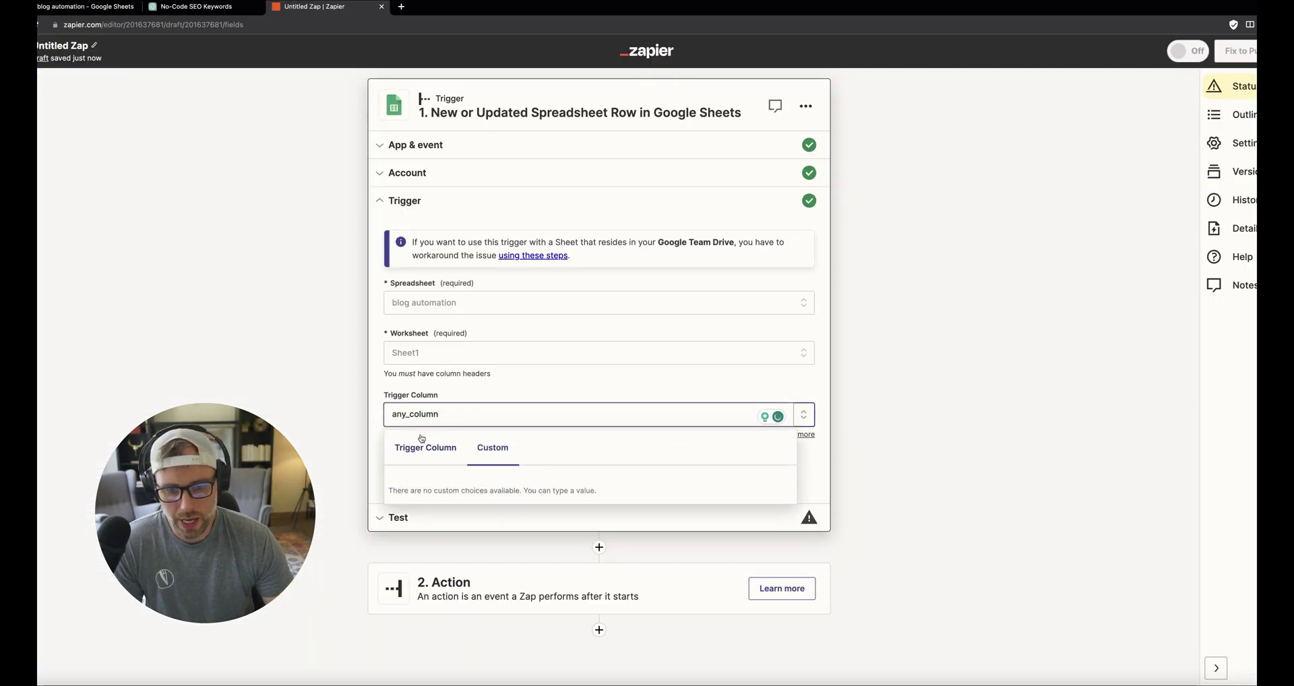
click(494, 378)
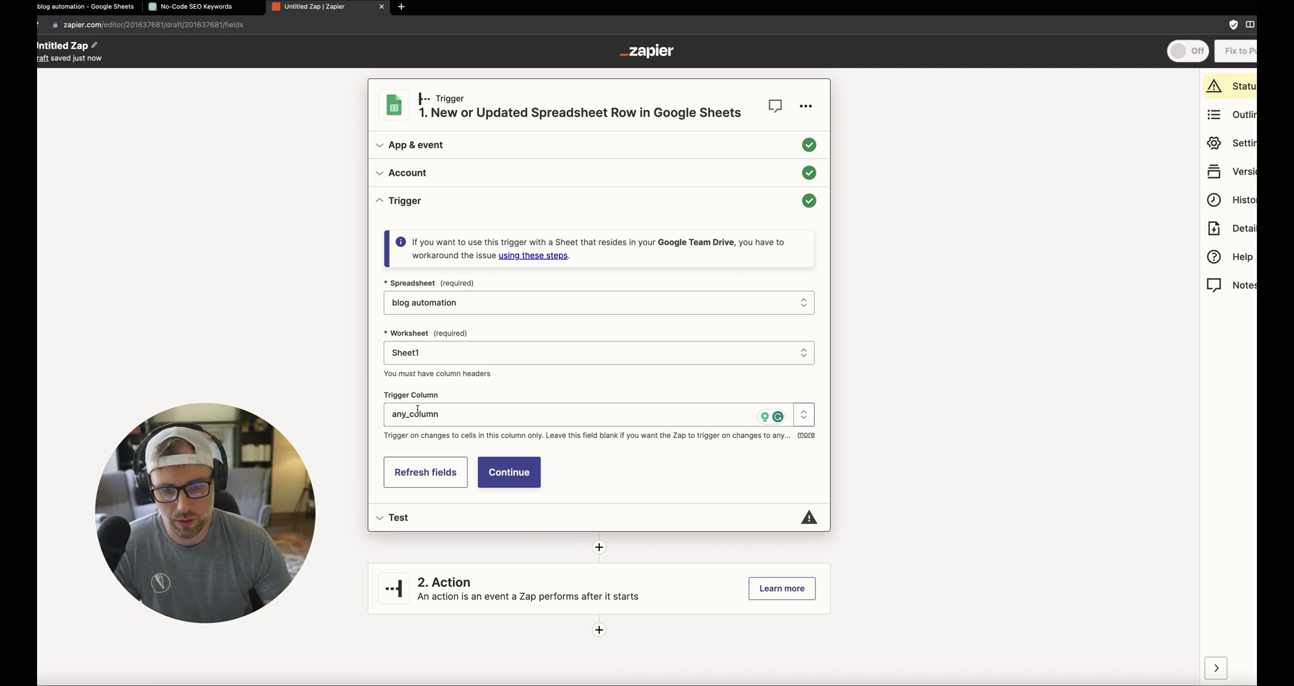
Step: Test the trigger, which finds the 'No-code software development' row, and continue with that record
click(499, 480)
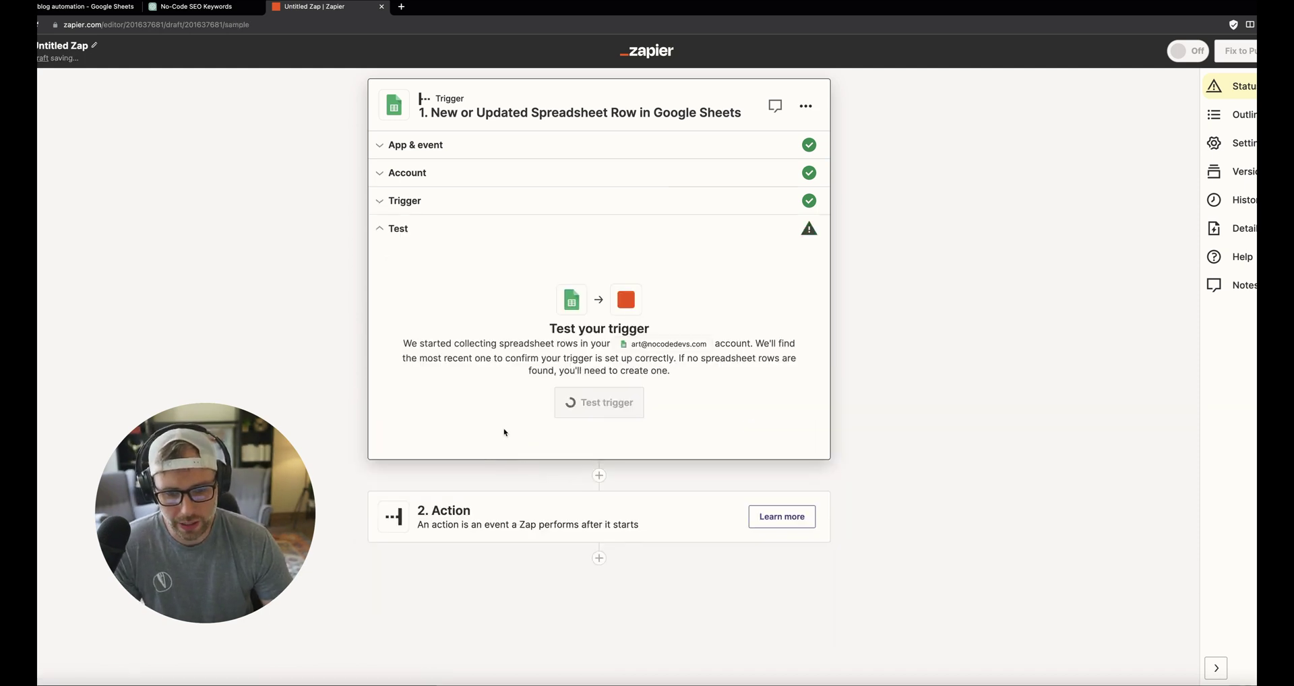
click(597, 404)
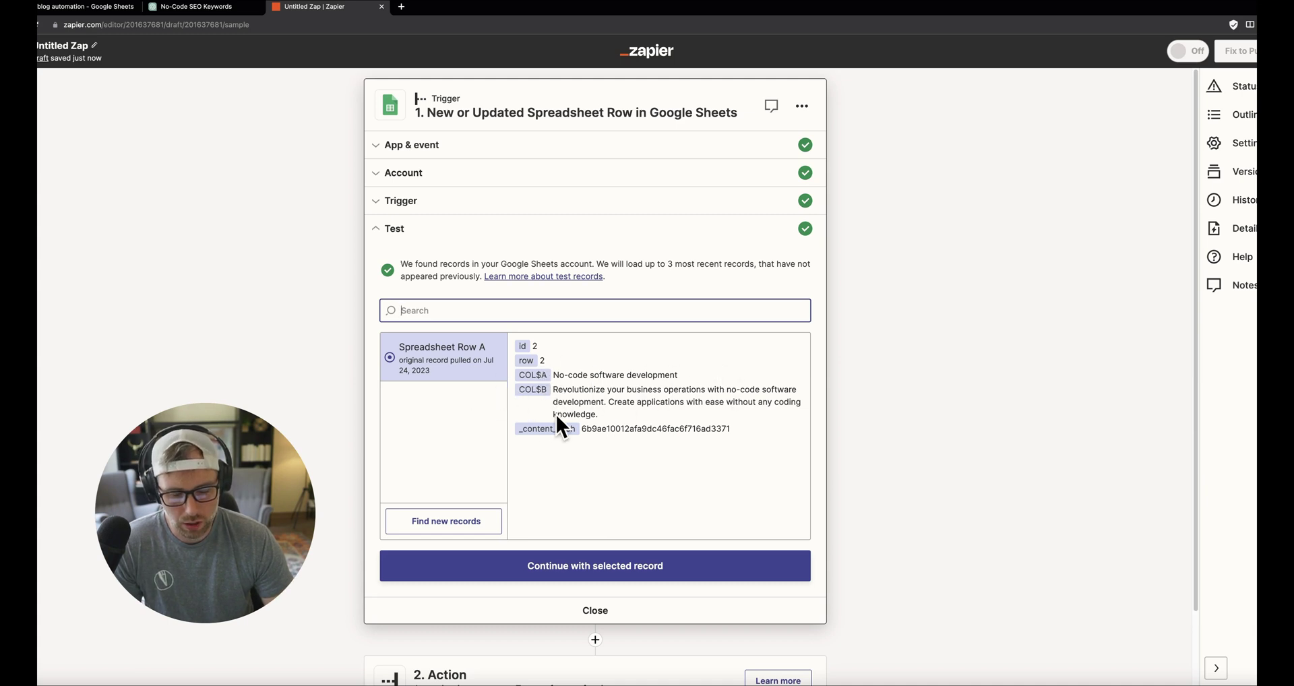
click(597, 566)
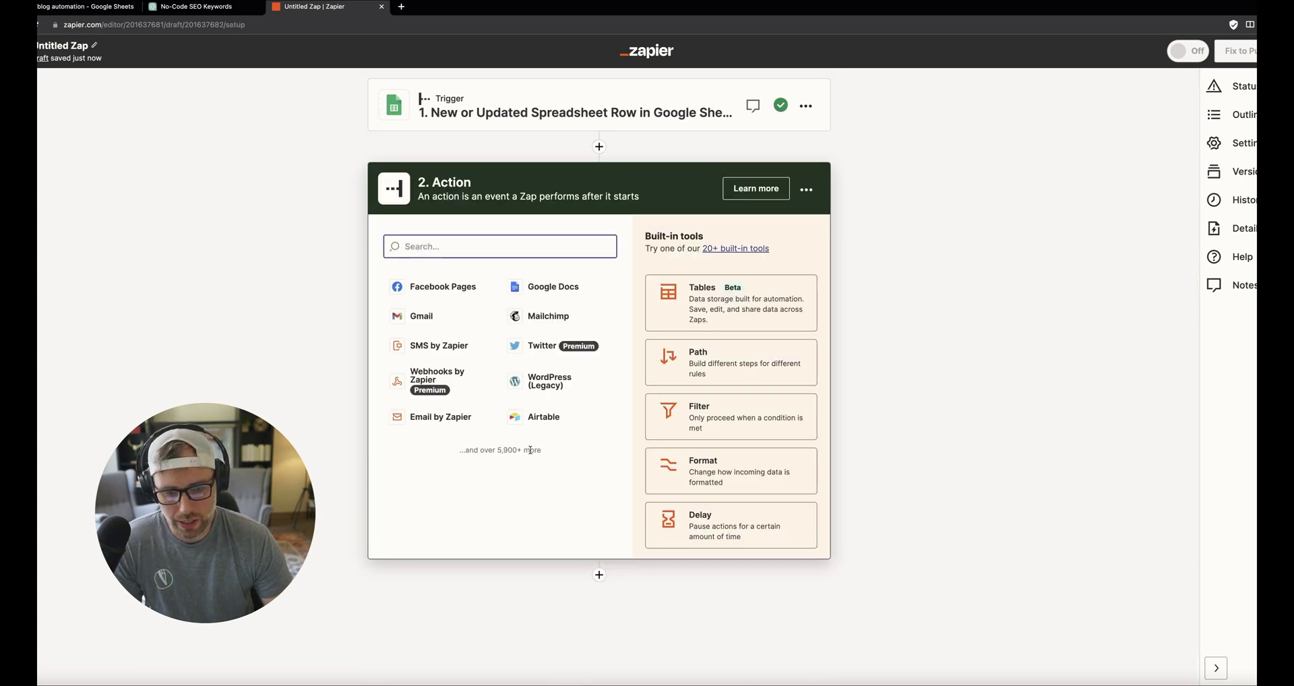
Step: Choose OpenAI with the Send Prompt event as the action
text(open)
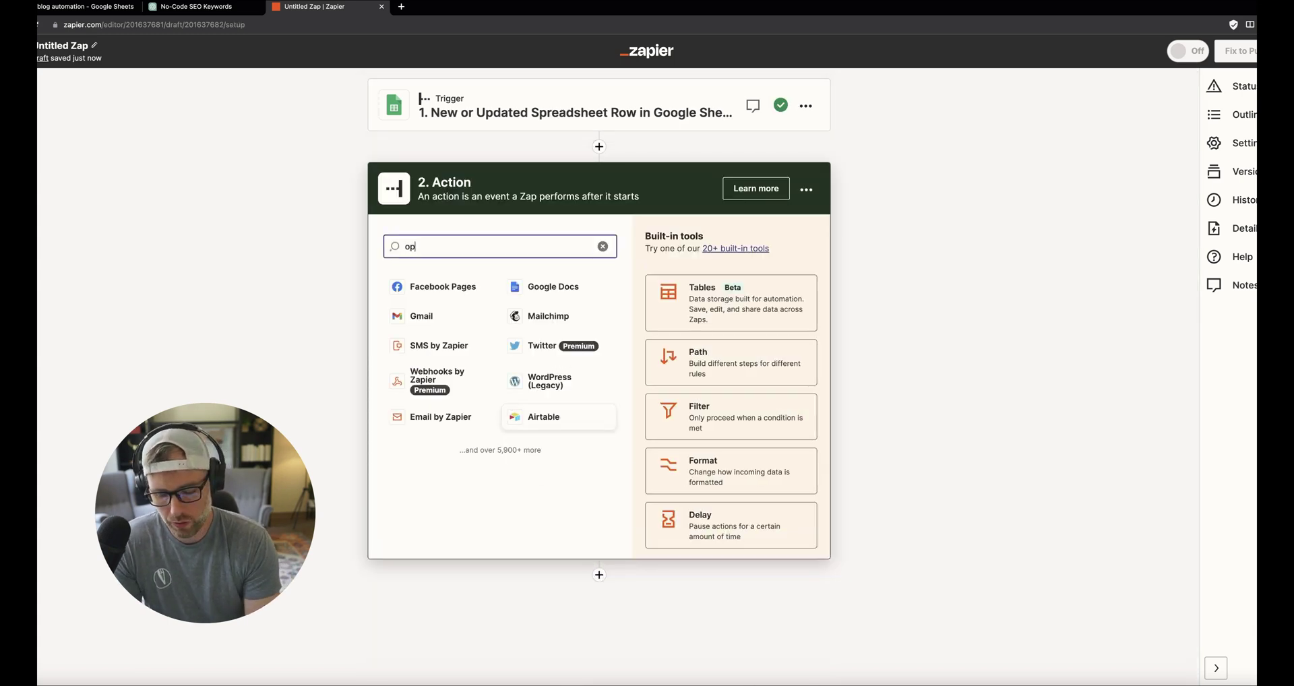
click(453, 286)
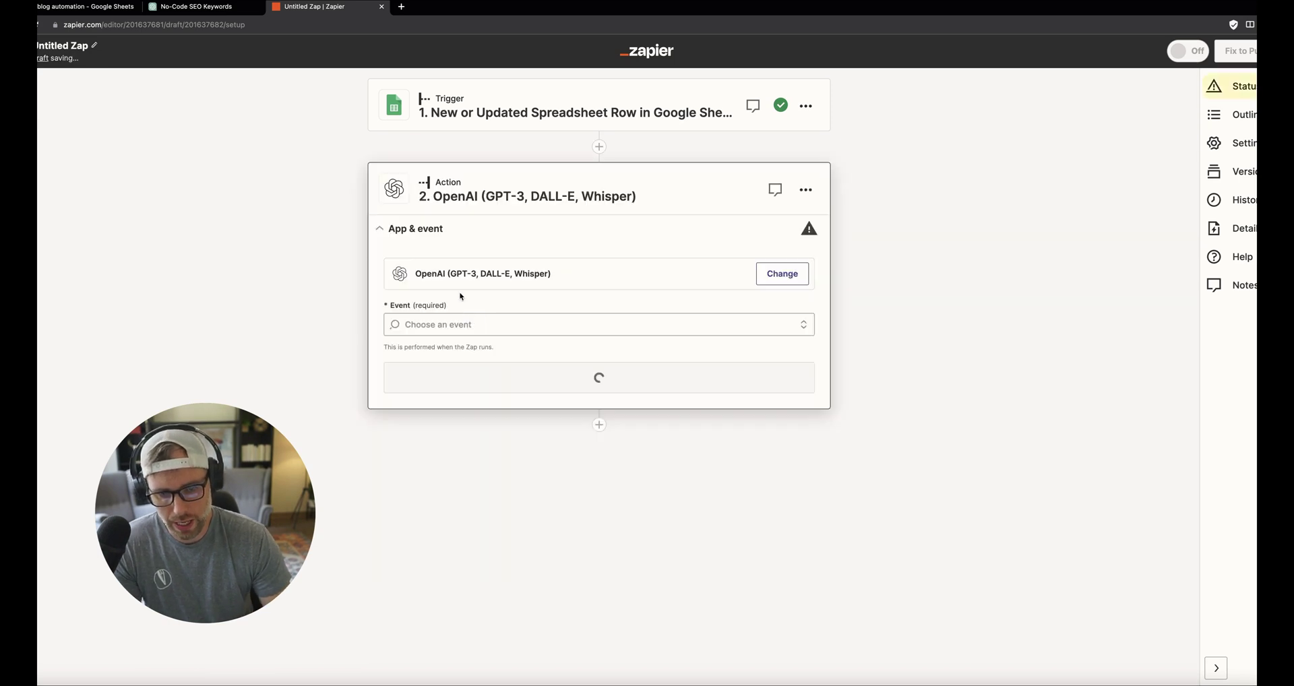
scroll(465, 445, down, 2)
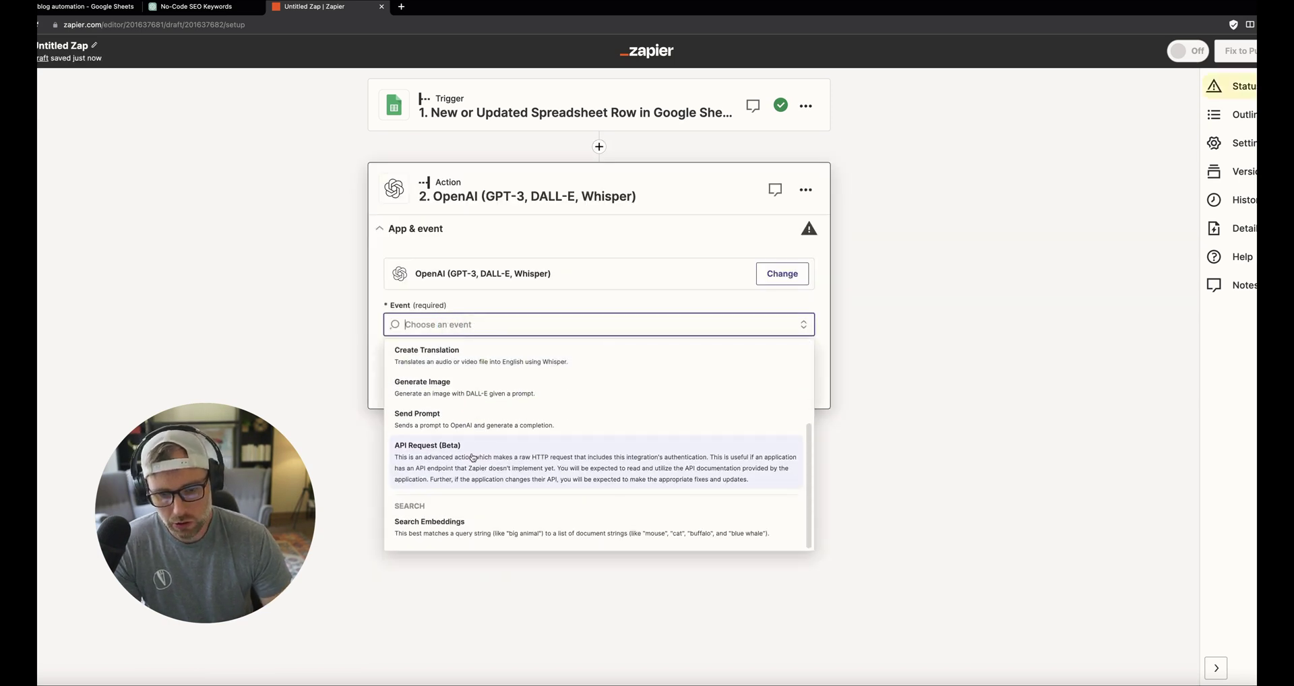
click(437, 424)
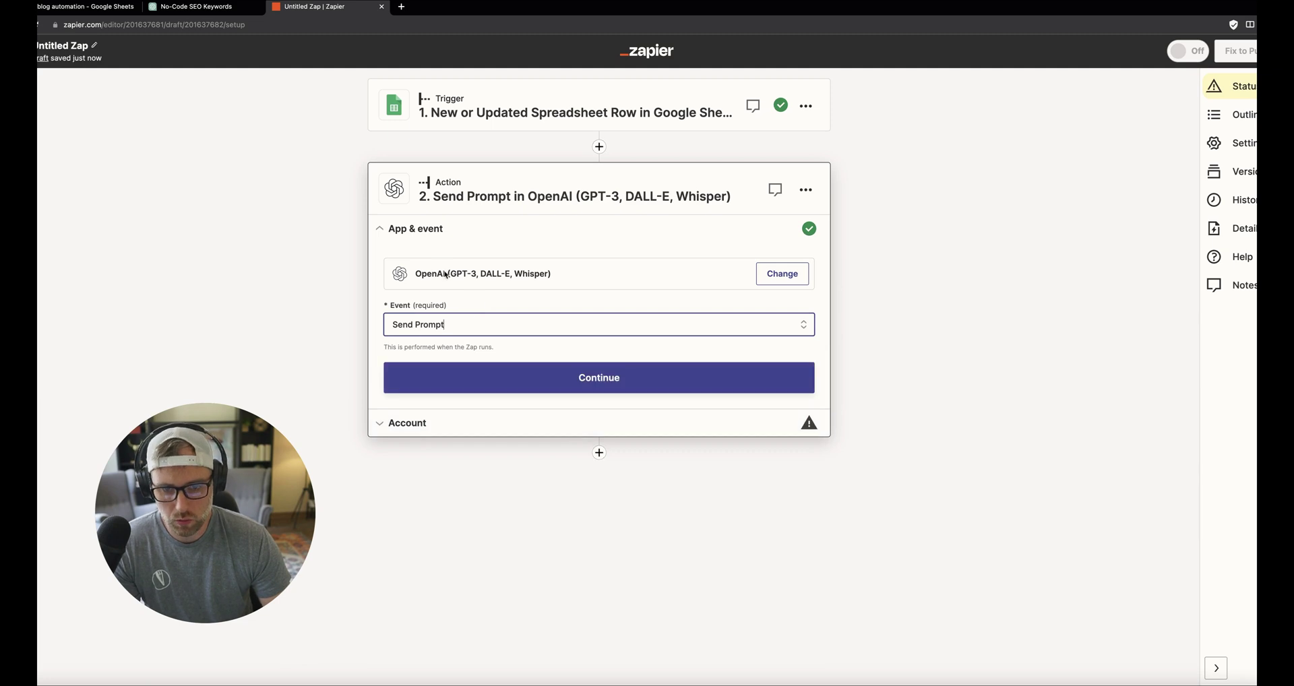
click(517, 382)
Step: Connect the OpenAI (GPT-3 & DALL-E) account and continue to the prompt settings
click(757, 305)
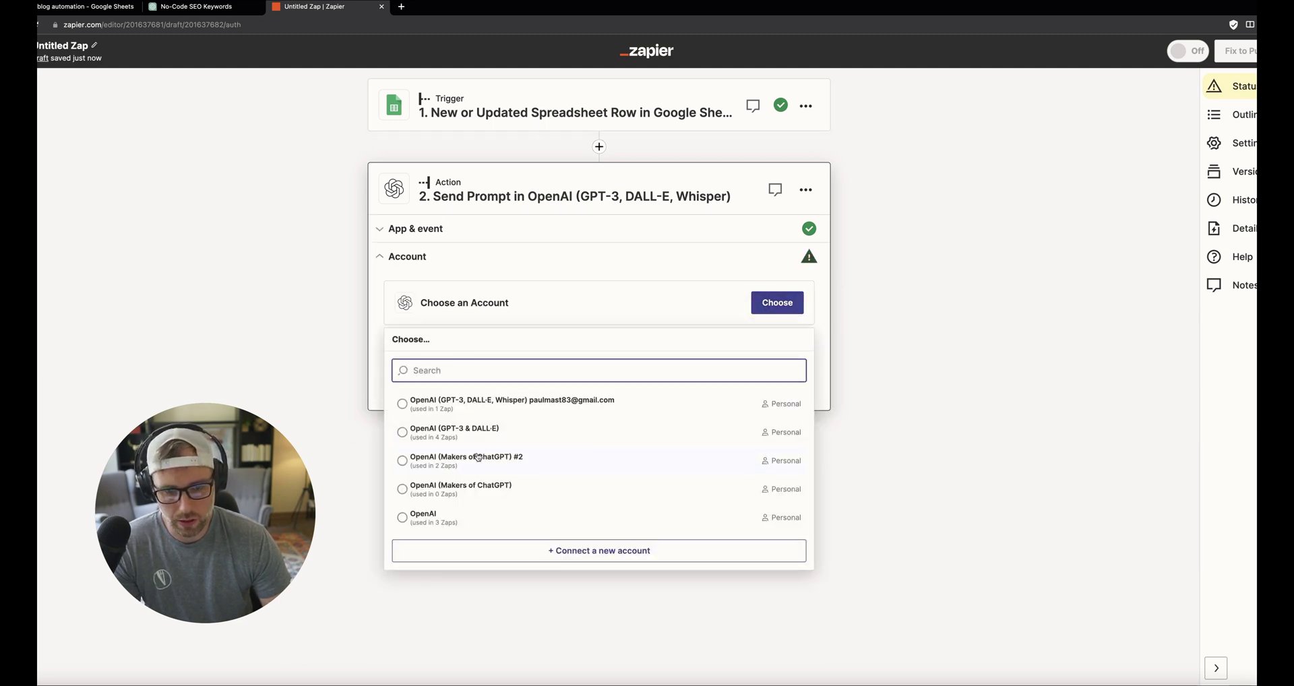
click(470, 430)
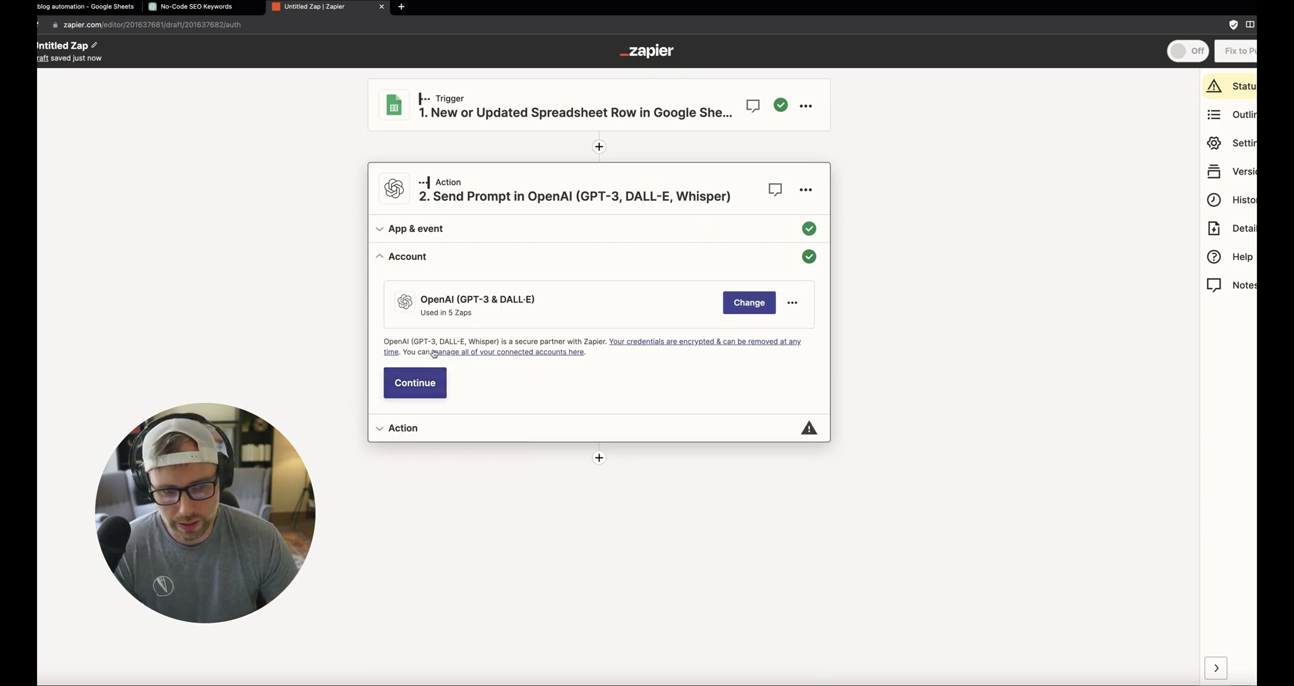
click(414, 389)
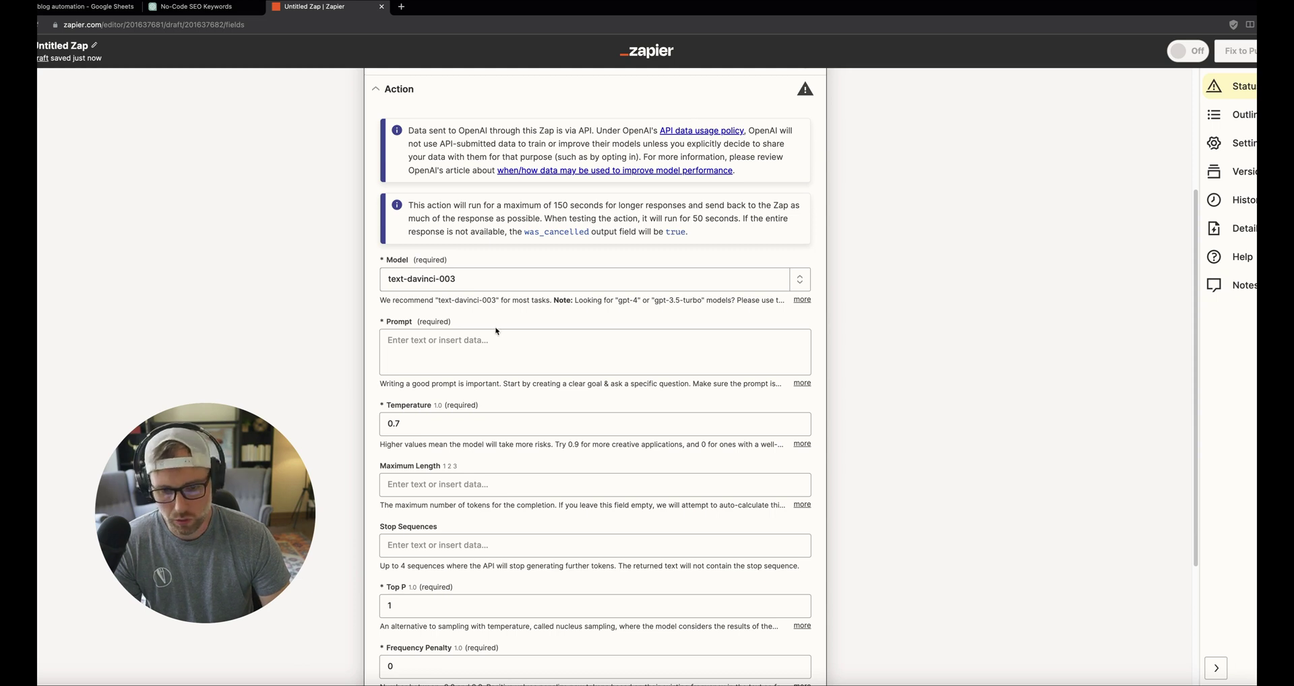
Step: Write the OpenAI prompt asking for an article about the keyword, with HTML subtitles using the excerpt
click(463, 345)
text(write an article about)
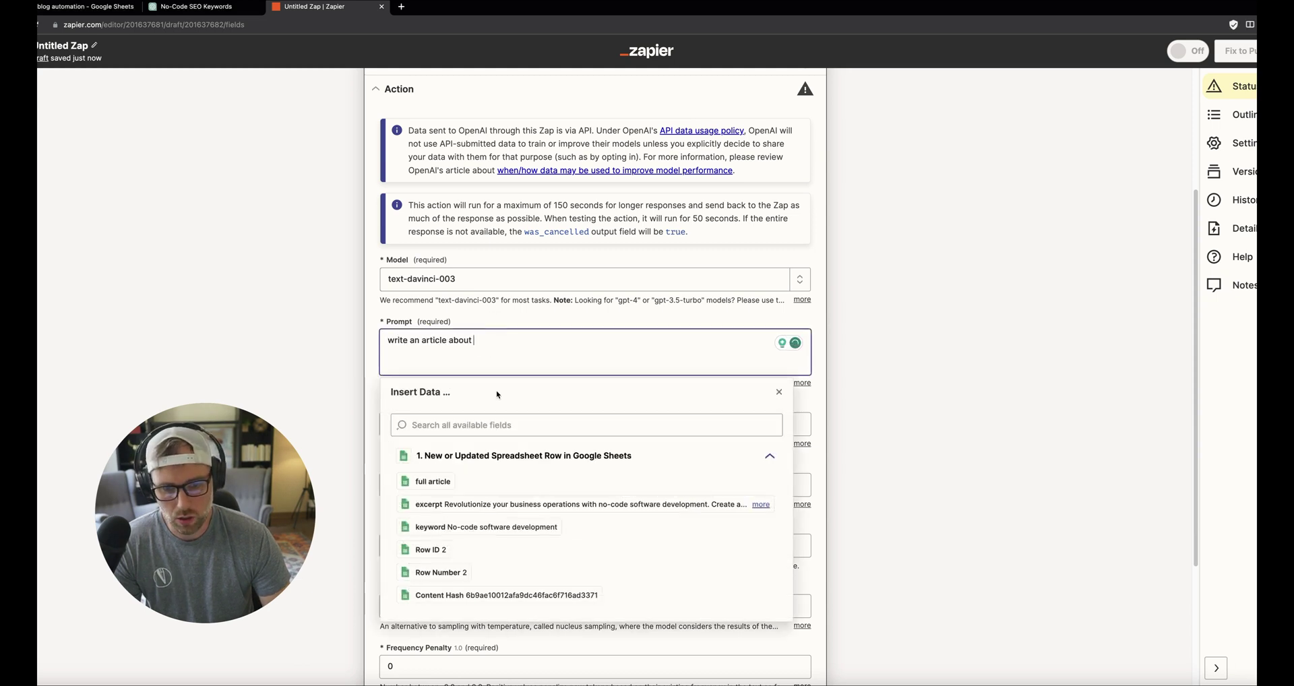
click(472, 529)
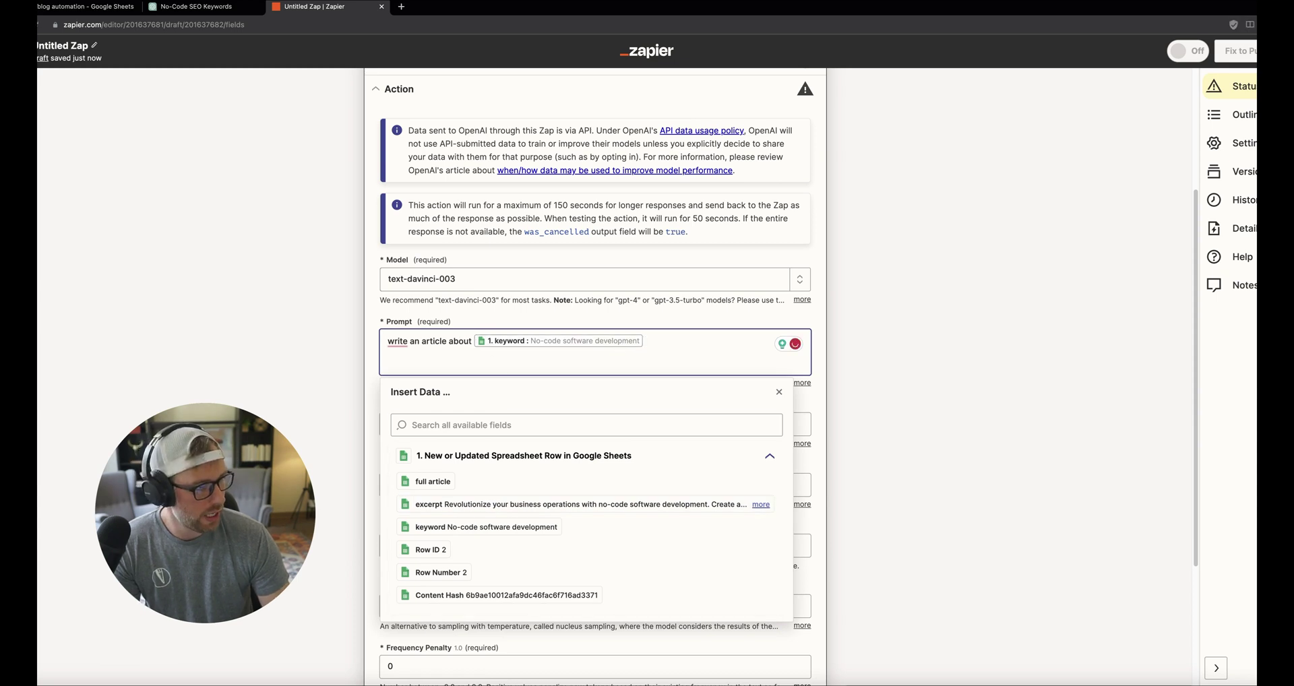
key(Escape)
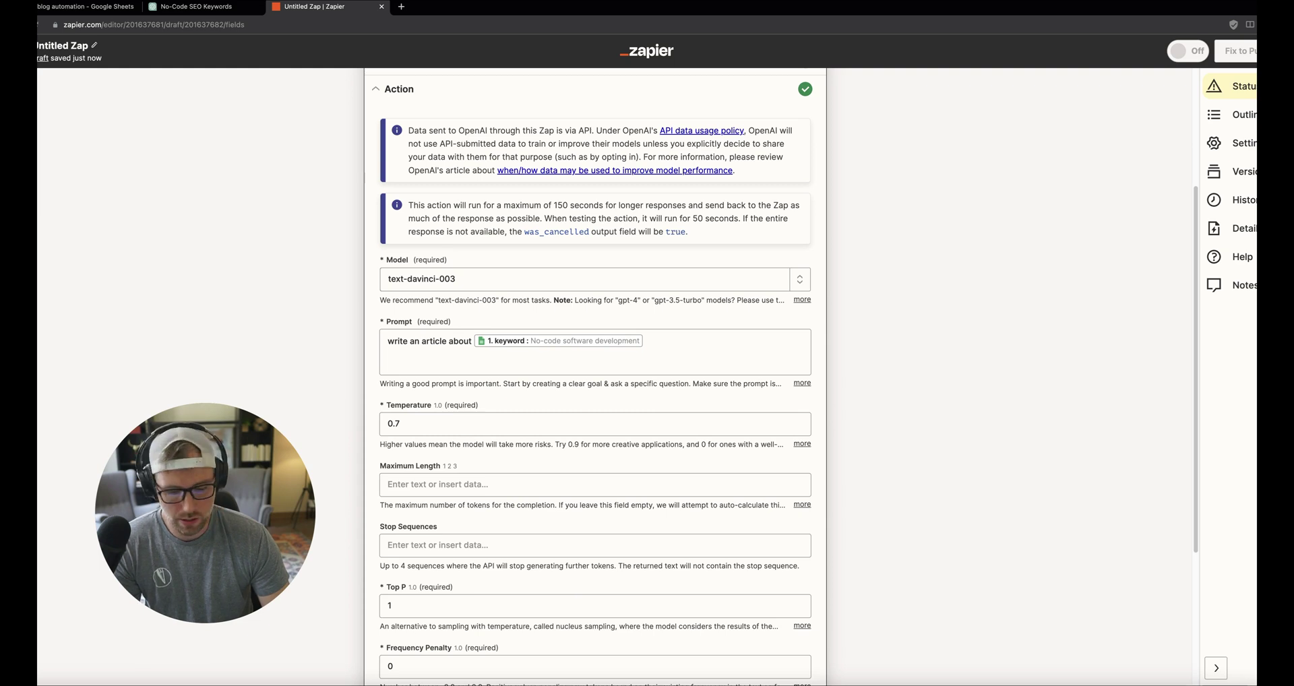
click(650, 343)
text(including subtitles that use html for markup formatting. Use this summary for context)
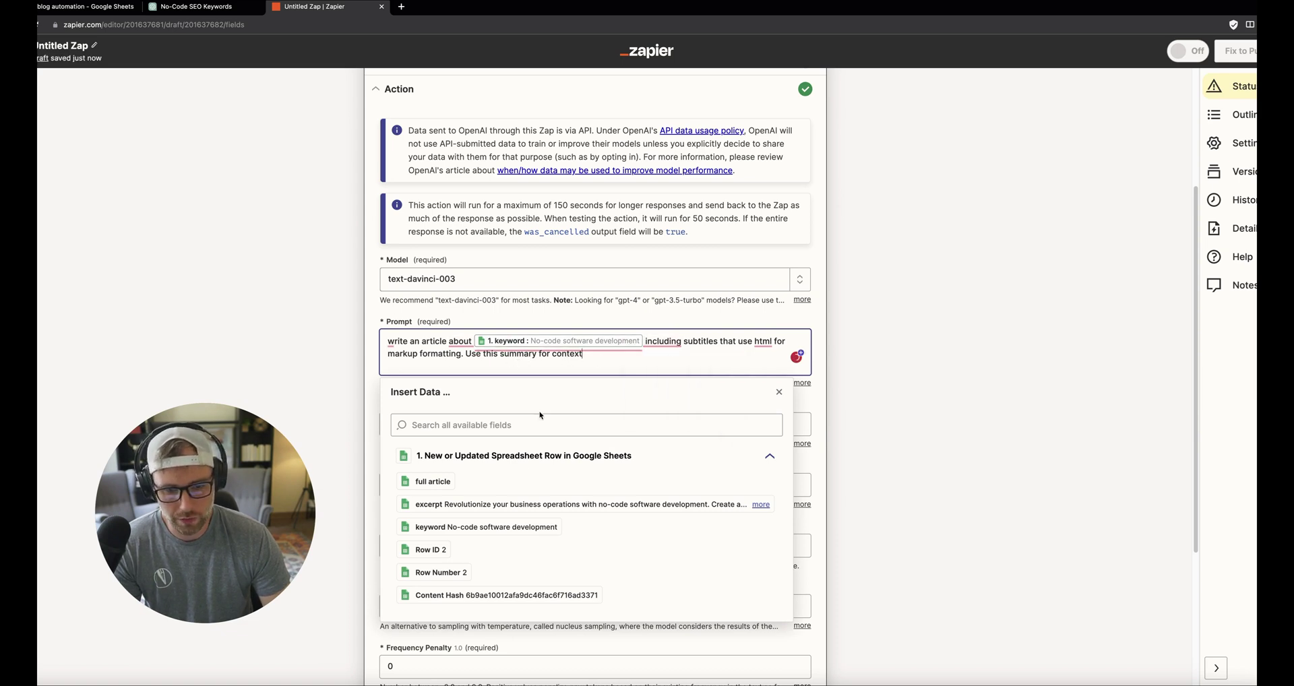
click(517, 510)
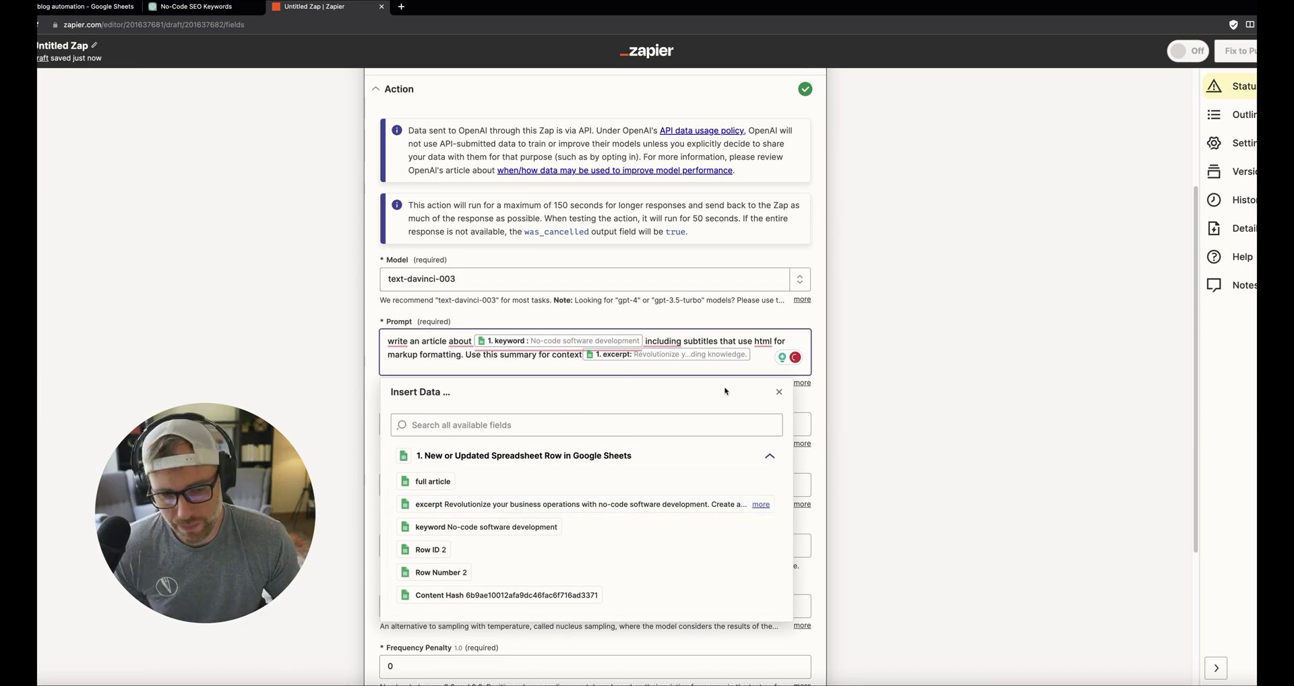
click(881, 375)
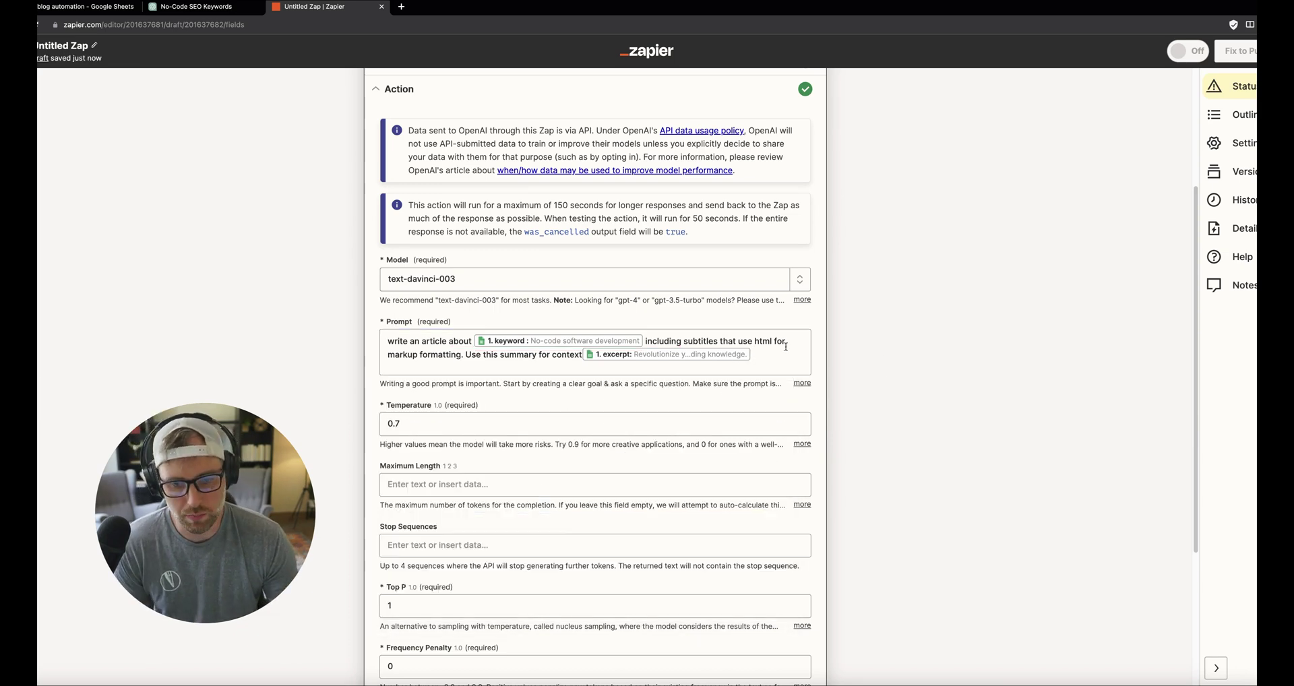
click(447, 427)
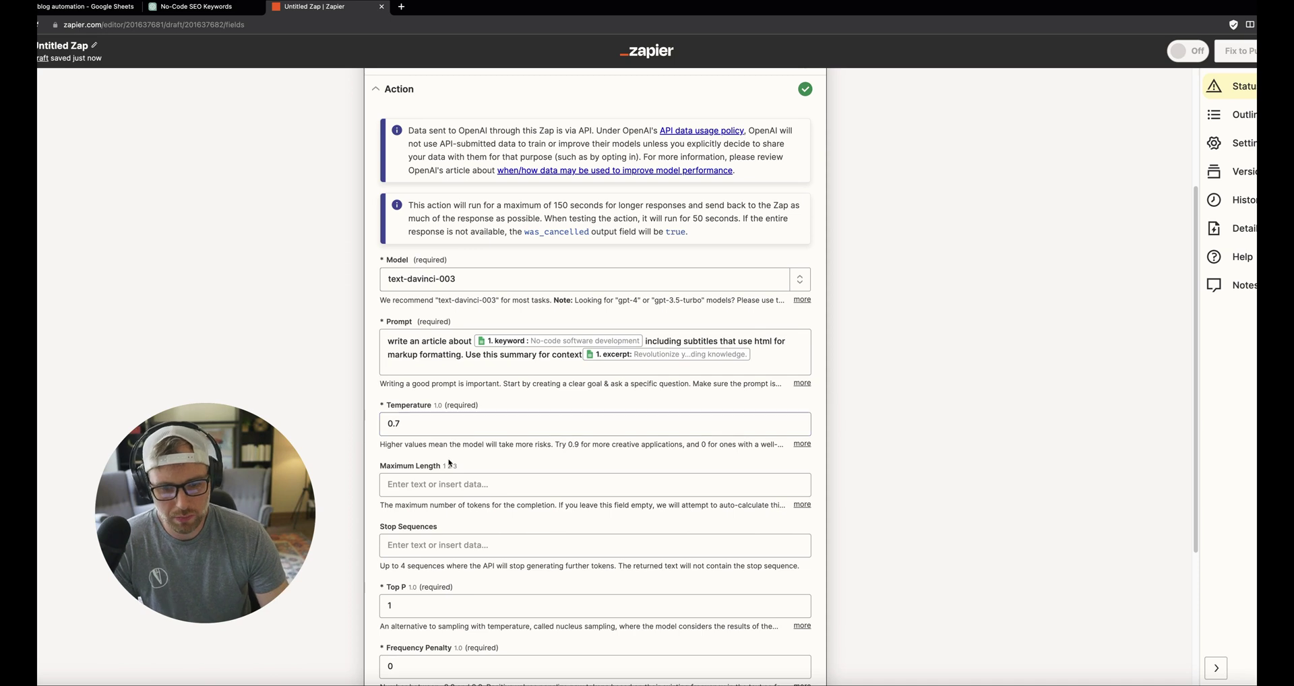
Step: Set Maximum Length to 3000 and move on to testing the OpenAI step
click(450, 484)
text(3000)
click(386, 453)
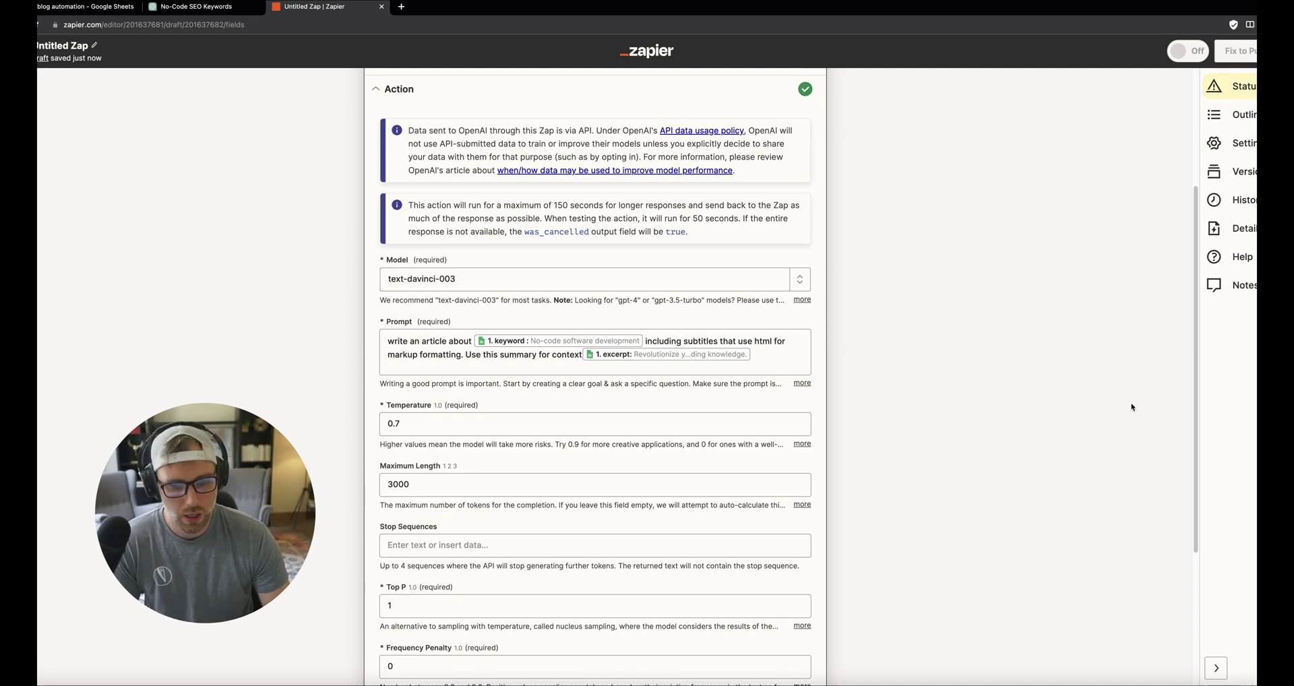
scroll(592, 427, down, 5)
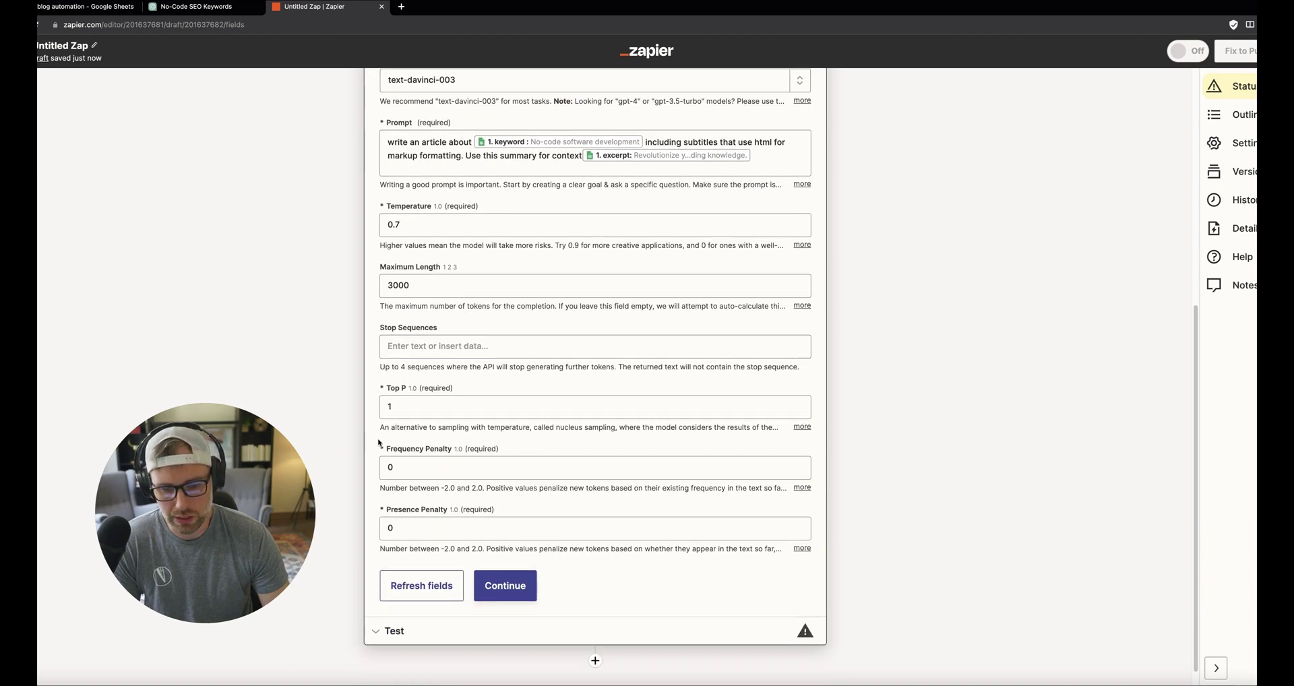
click(511, 590)
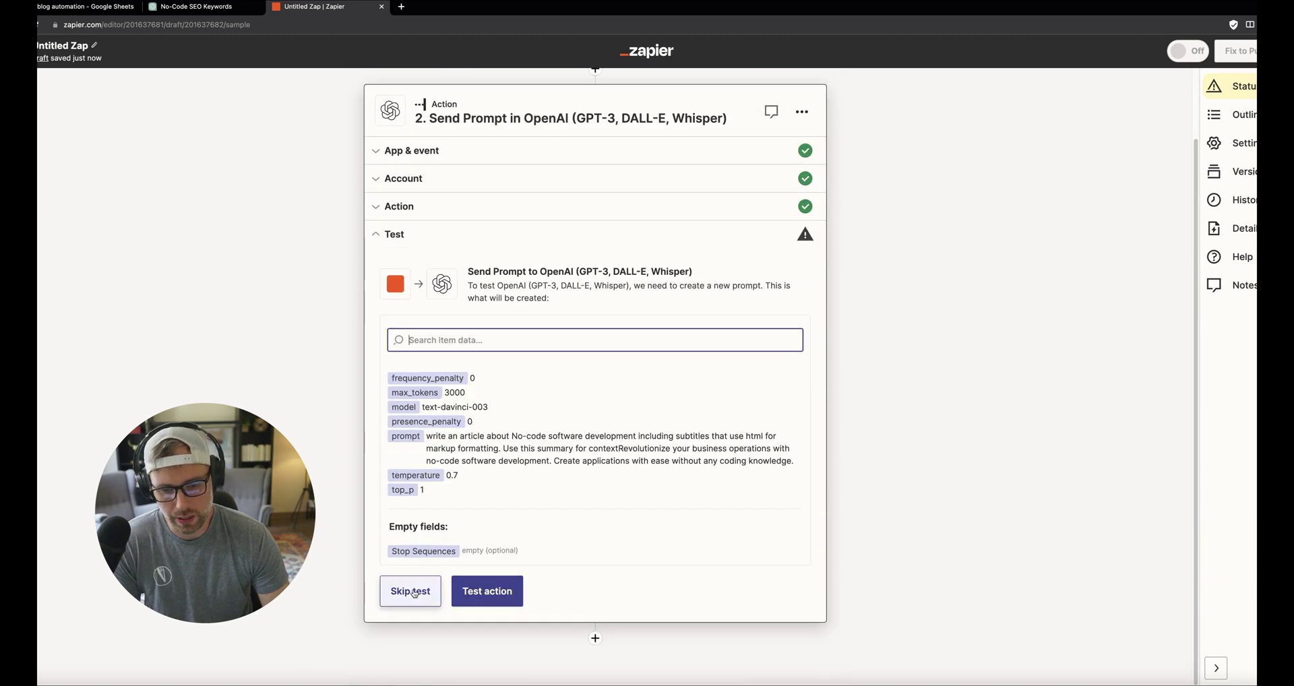
Step: Test the OpenAI step and review the returned HTML no-code article ending in a Conclusion
click(486, 592)
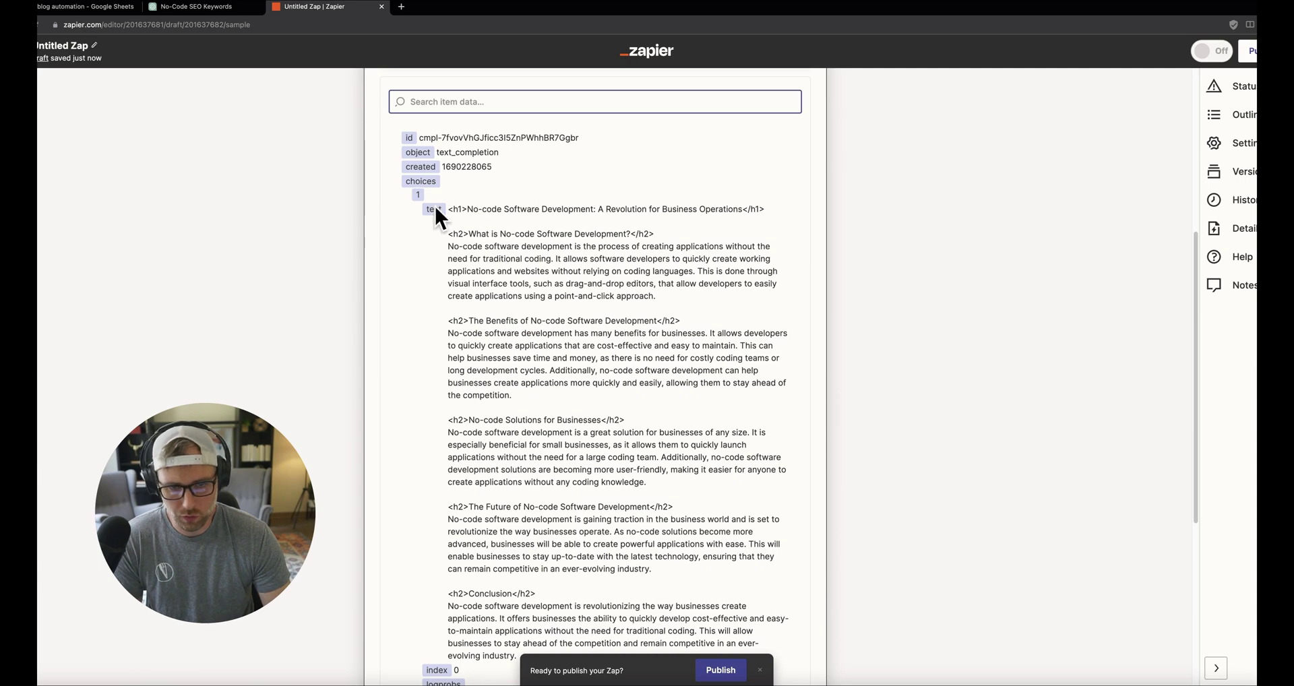
scroll(496, 324, down, 2)
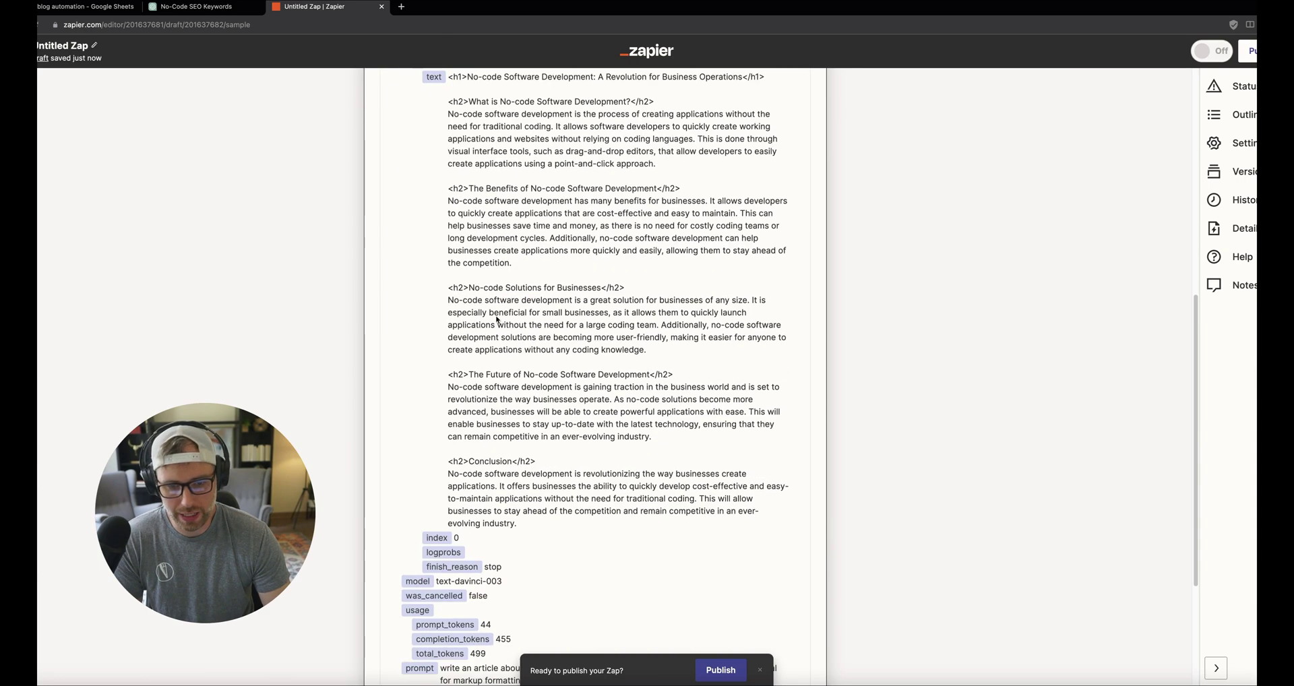
scroll(505, 290, up, 2)
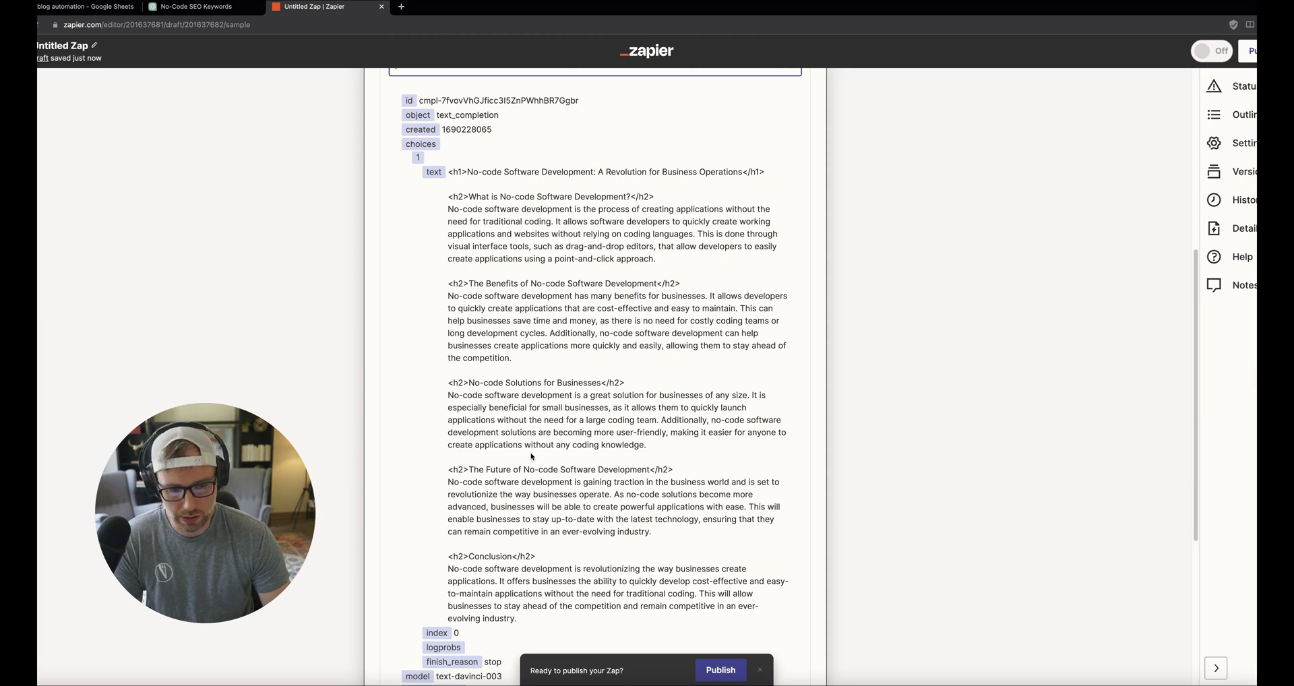
scroll(577, 377, down, 5)
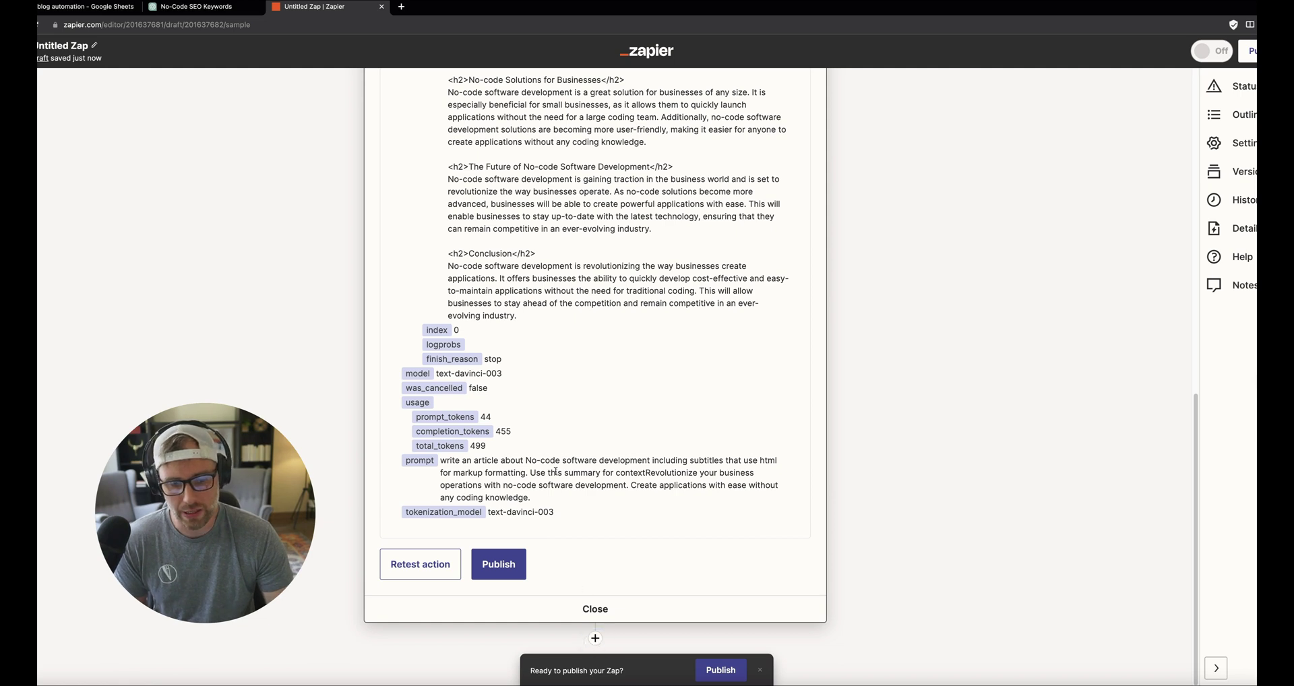
Step: Add Google Sheets with the Update Spreadsheet Row event as the third step
click(595, 639)
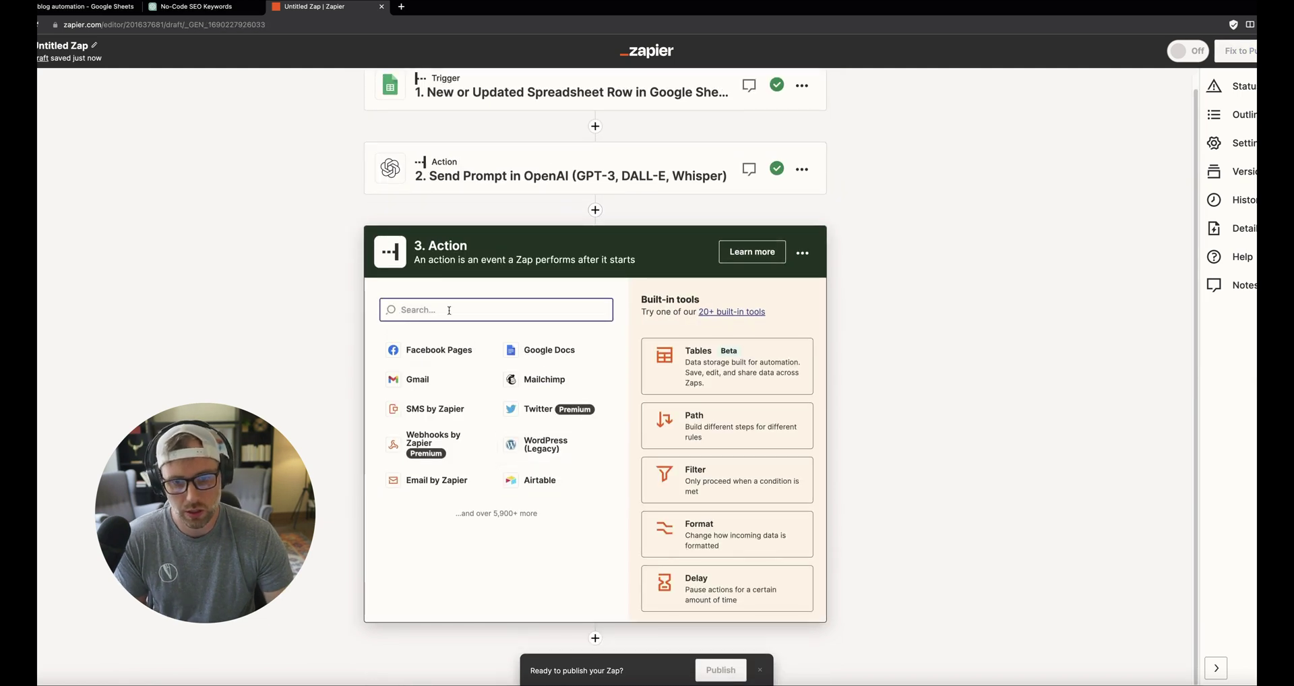
text(sheets)
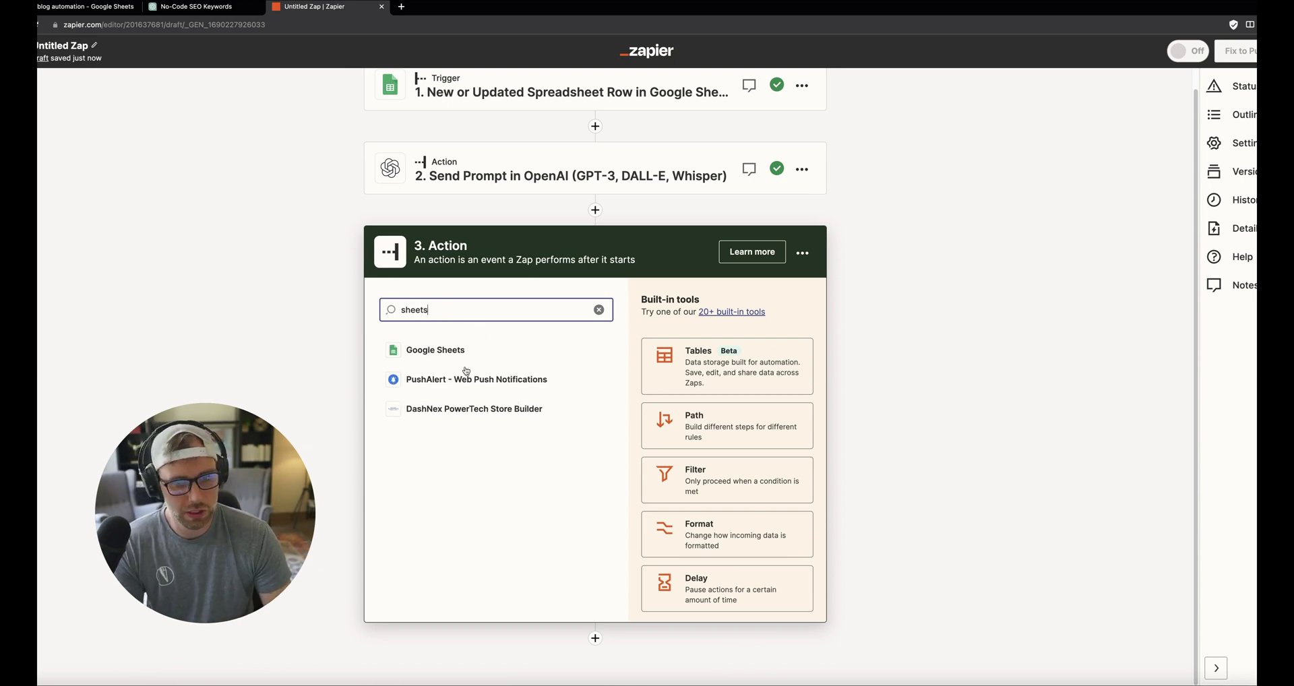
click(458, 367)
click(467, 409)
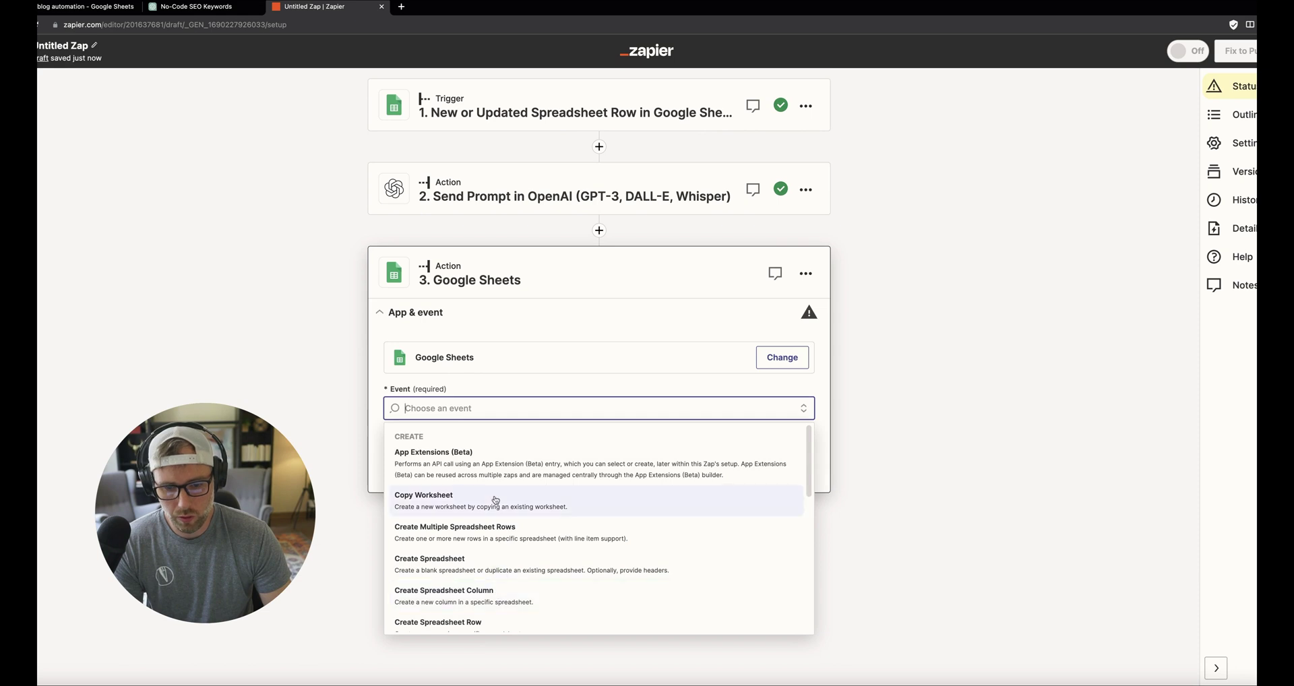
scroll(495, 501, down, 5)
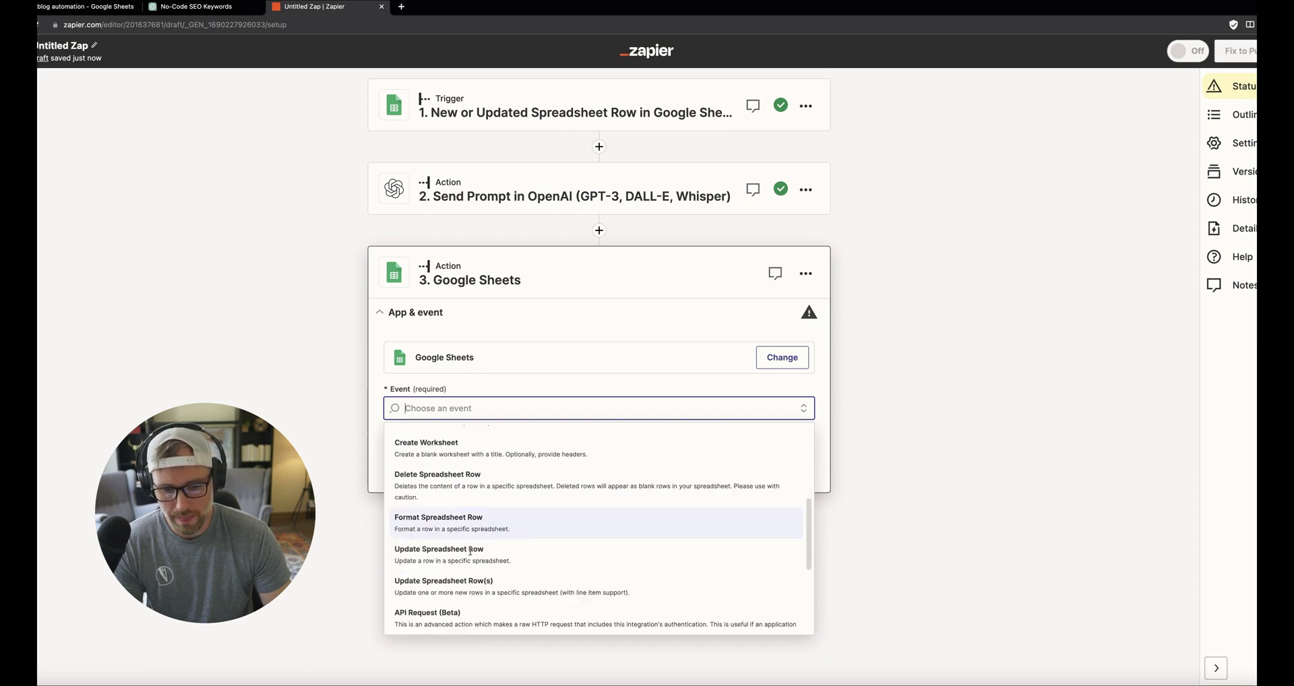
click(465, 561)
click(86, 6)
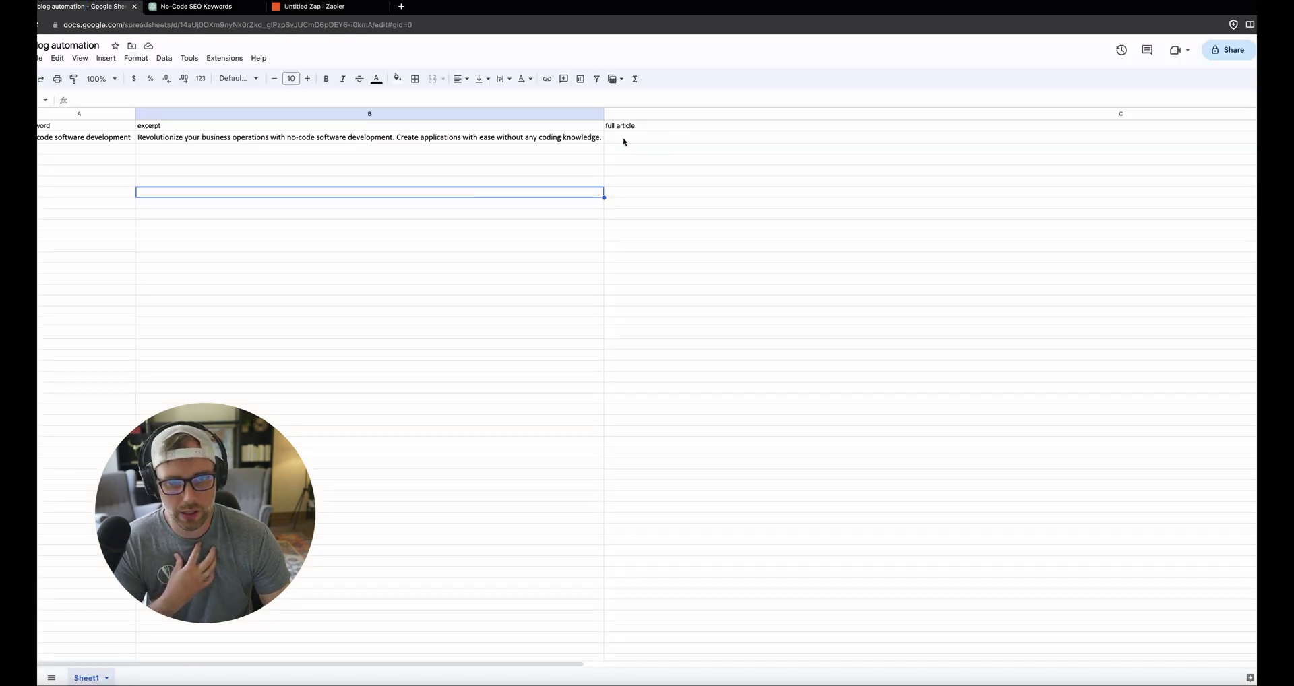
click(317, 7)
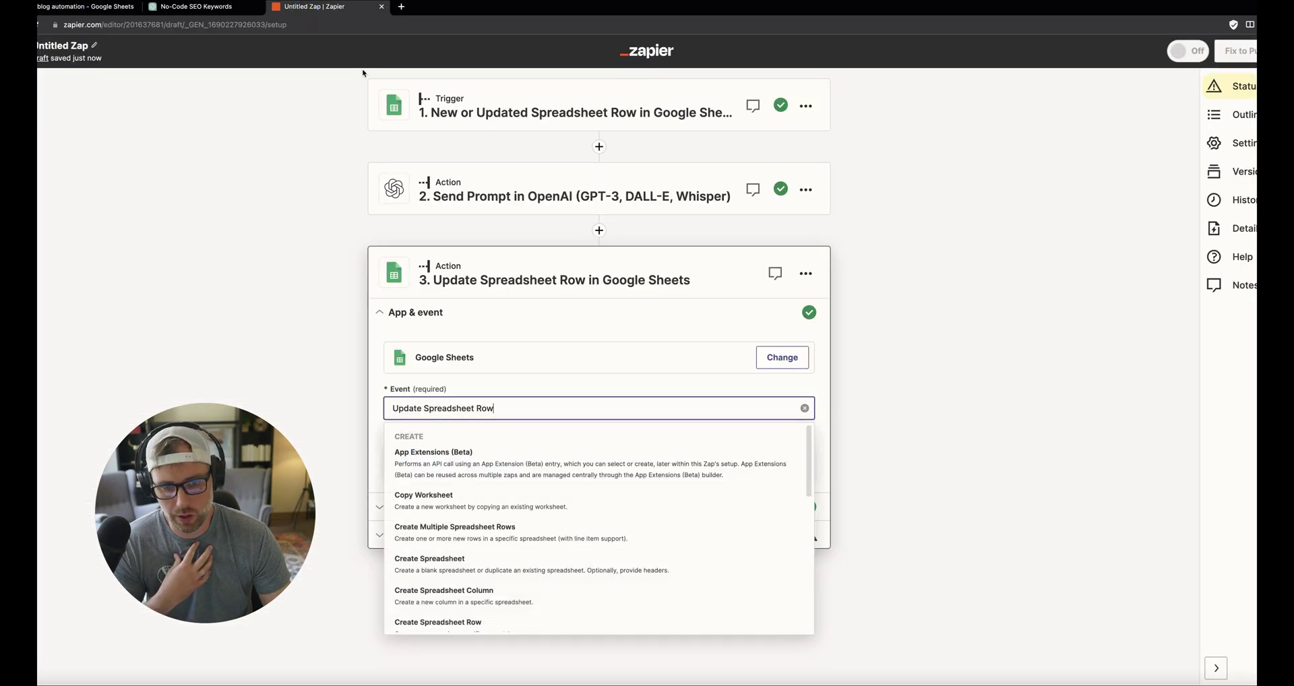
click(364, 401)
click(465, 478)
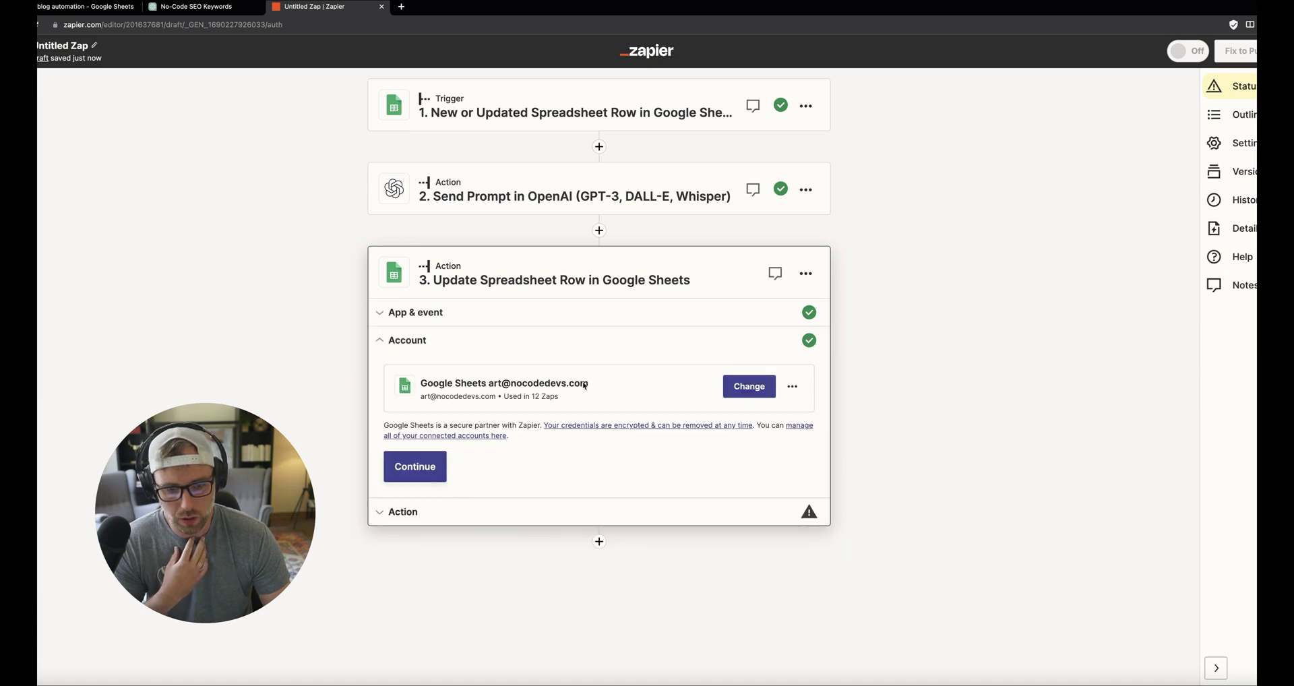
Step: Target Sheet1 of the 'blog automation' spreadsheet on My Google Drive
click(431, 465)
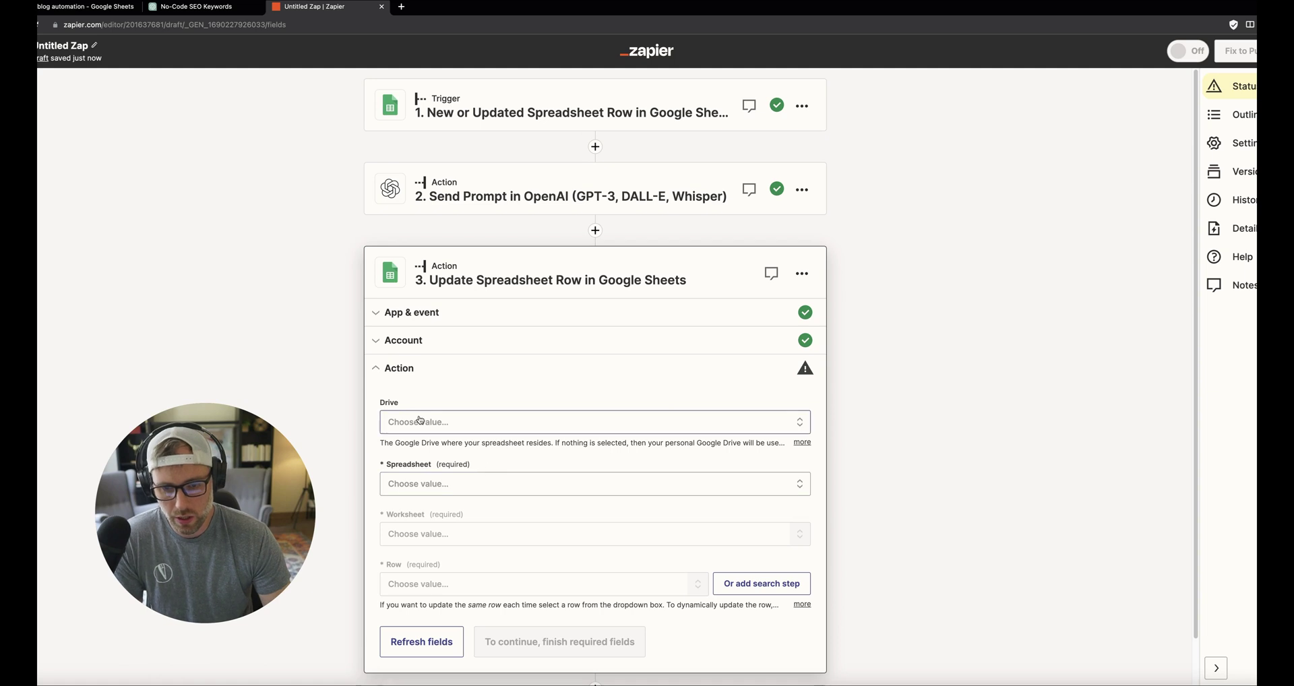
click(418, 421)
click(421, 532)
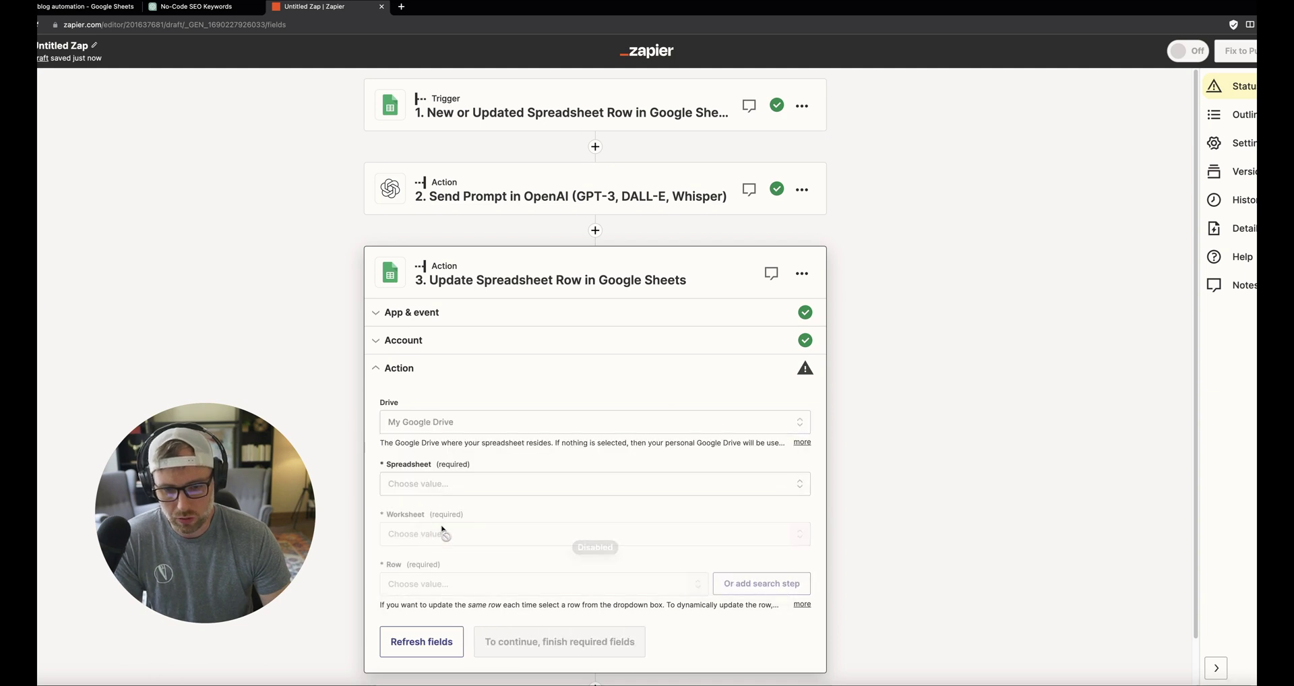
click(414, 484)
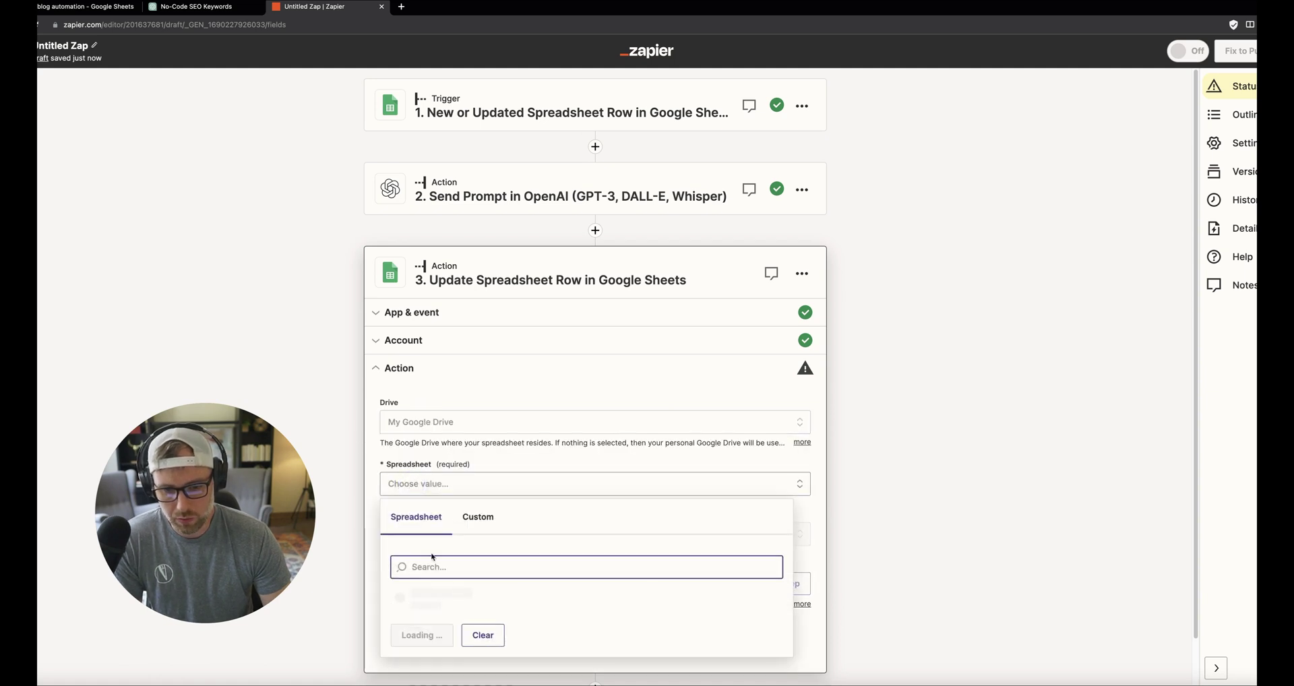
click(435, 596)
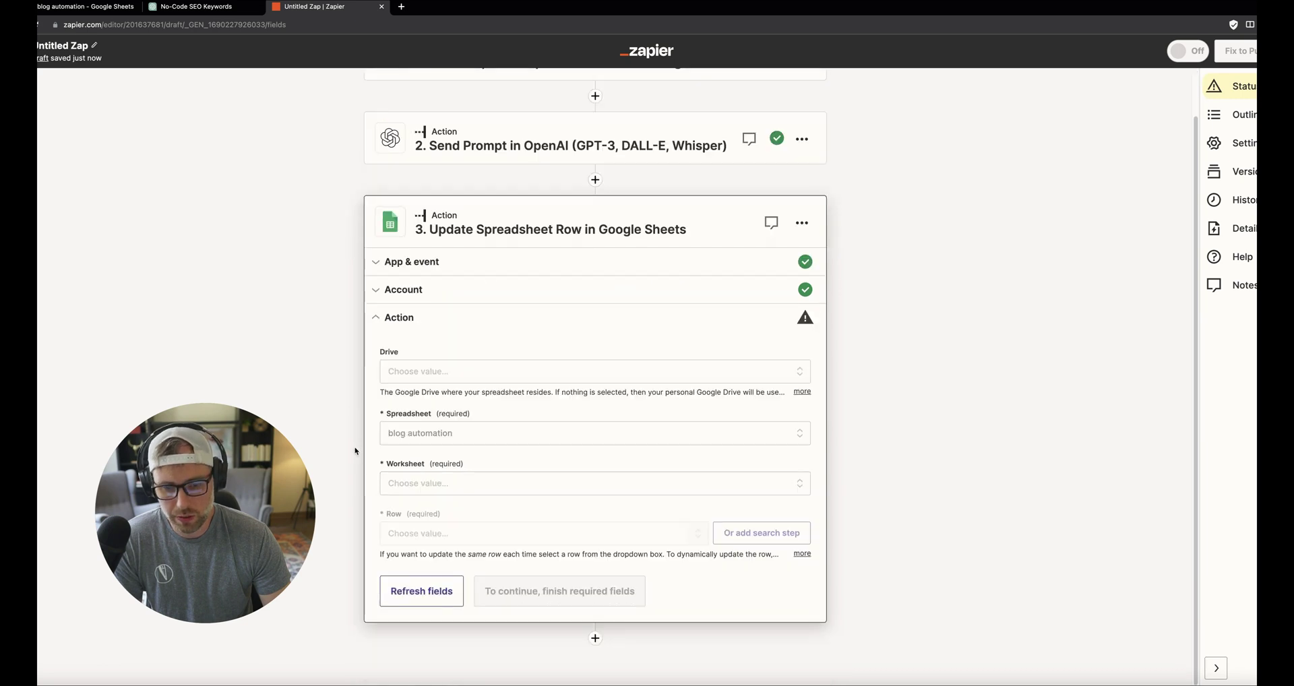
click(414, 484)
click(412, 596)
scroll(427, 528, down, 2)
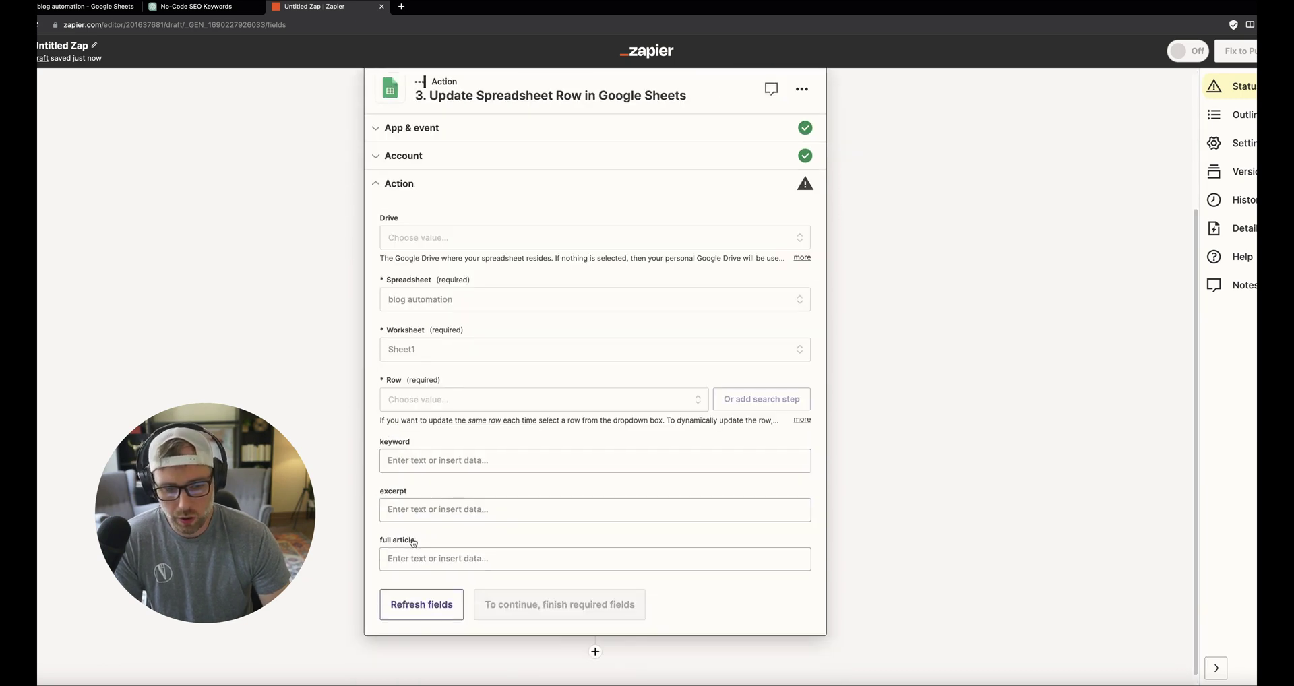
Step: Map the Row field to the trigger step's Row ID
click(691, 400)
click(444, 433)
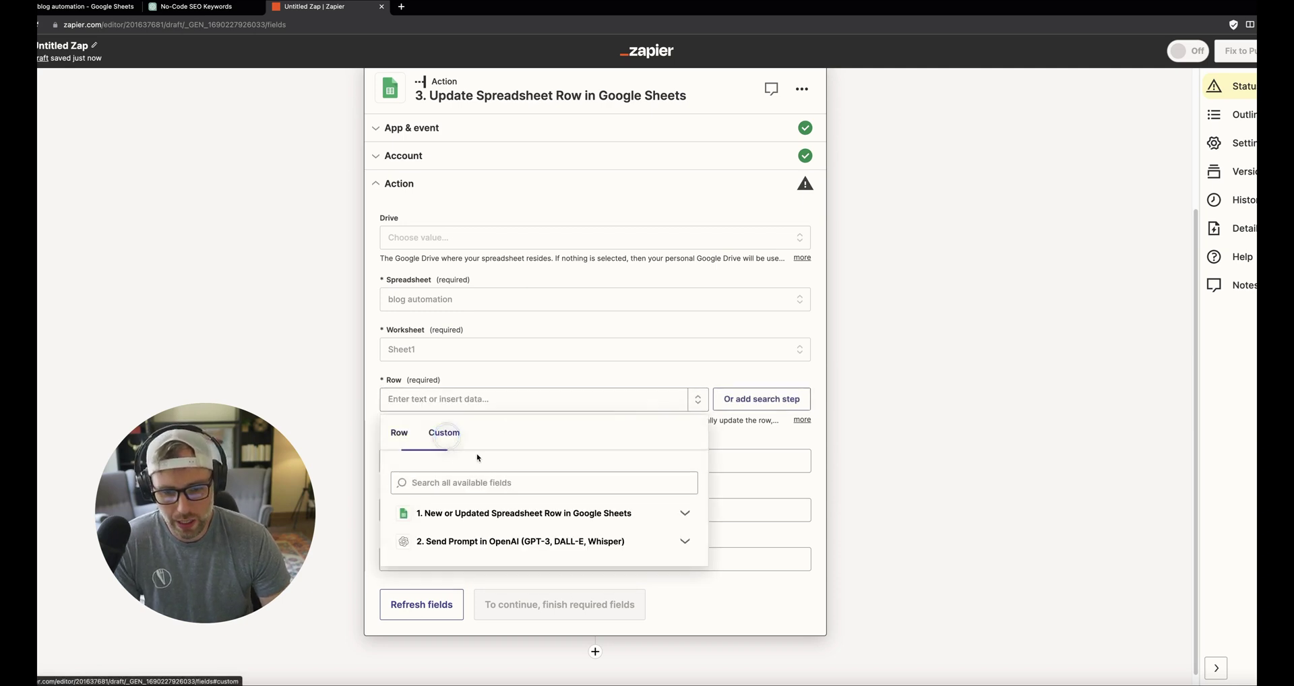
click(520, 524)
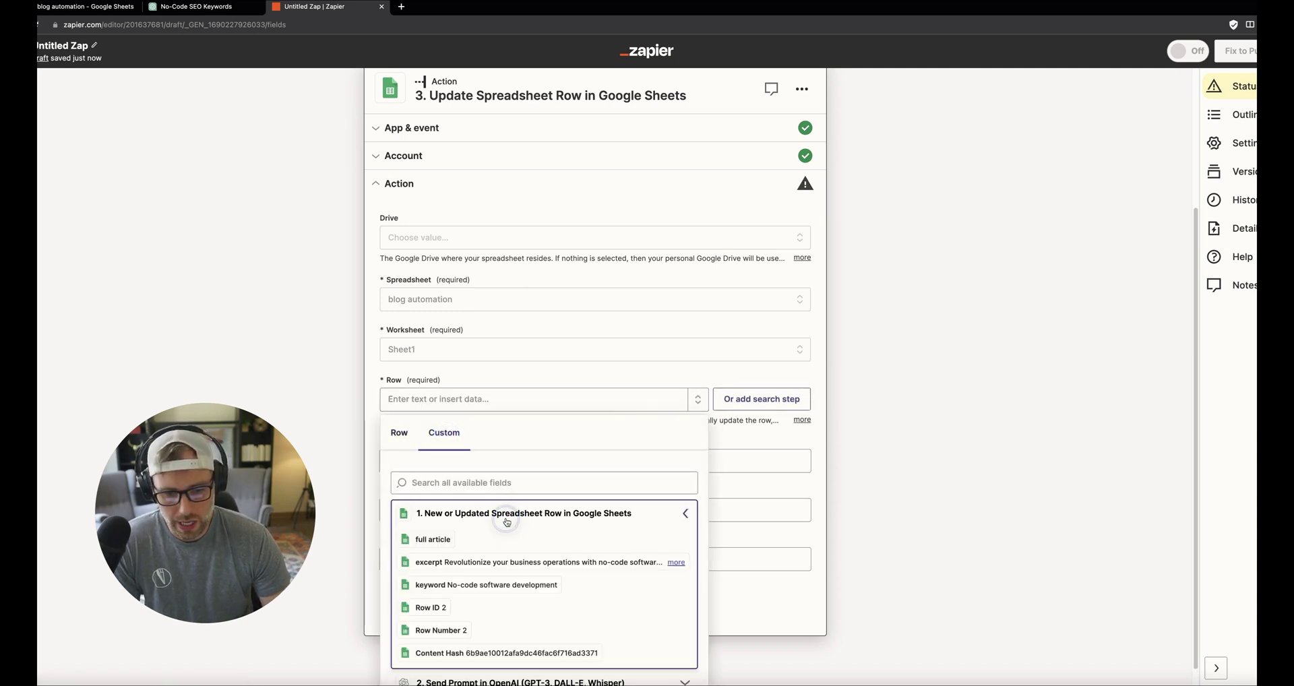
click(438, 607)
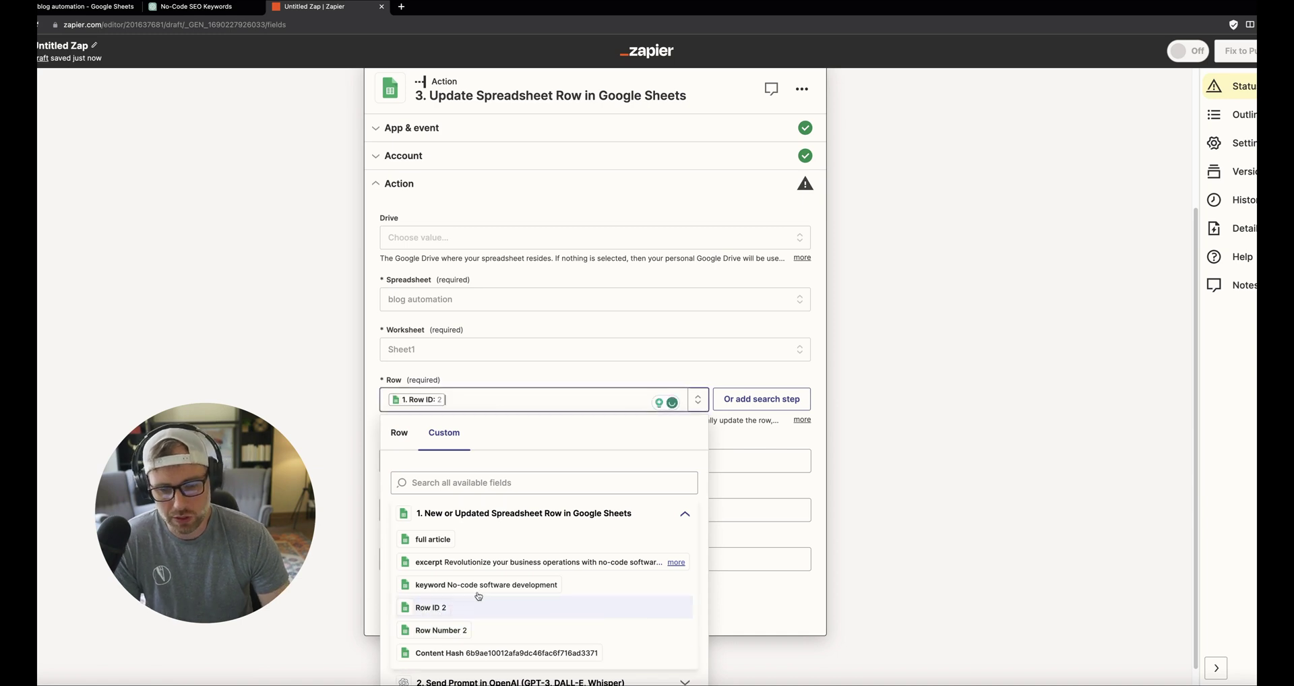
click(370, 447)
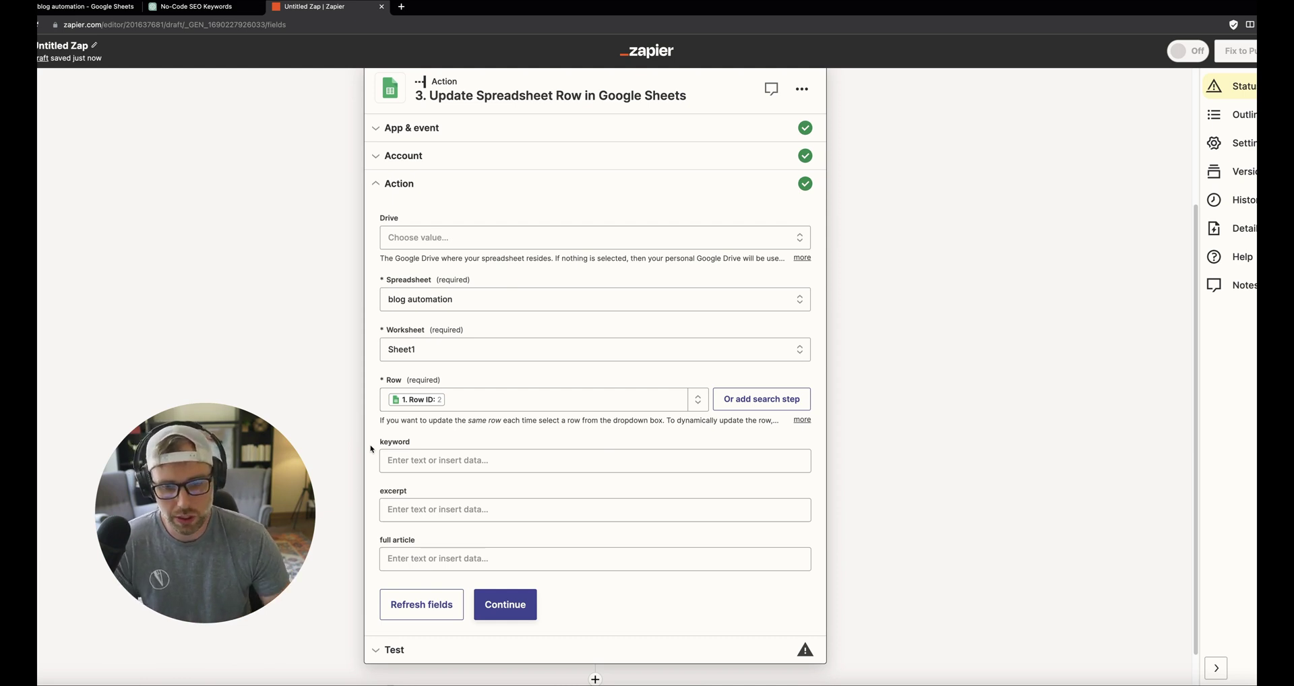
Step: Map the full article field to the OpenAI step's Response
click(404, 557)
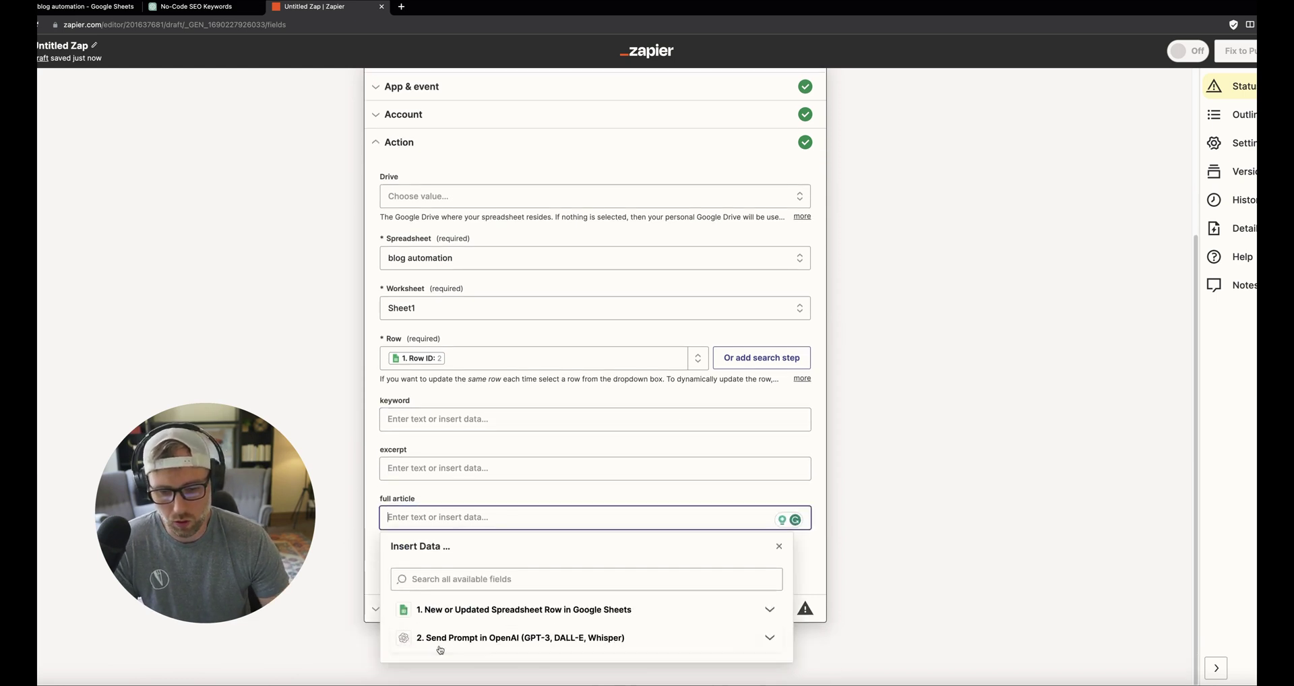
click(519, 672)
scroll(454, 607, down, 3)
scroll(454, 593, down, 5)
click(470, 640)
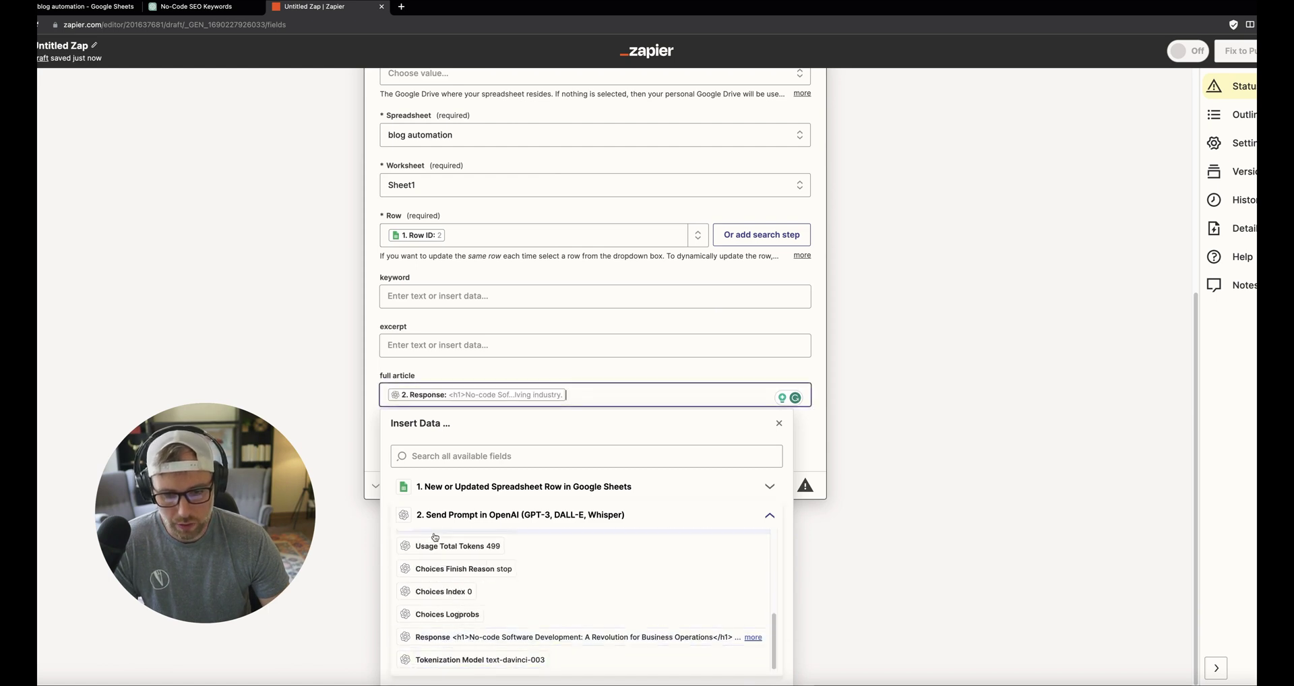
click(372, 425)
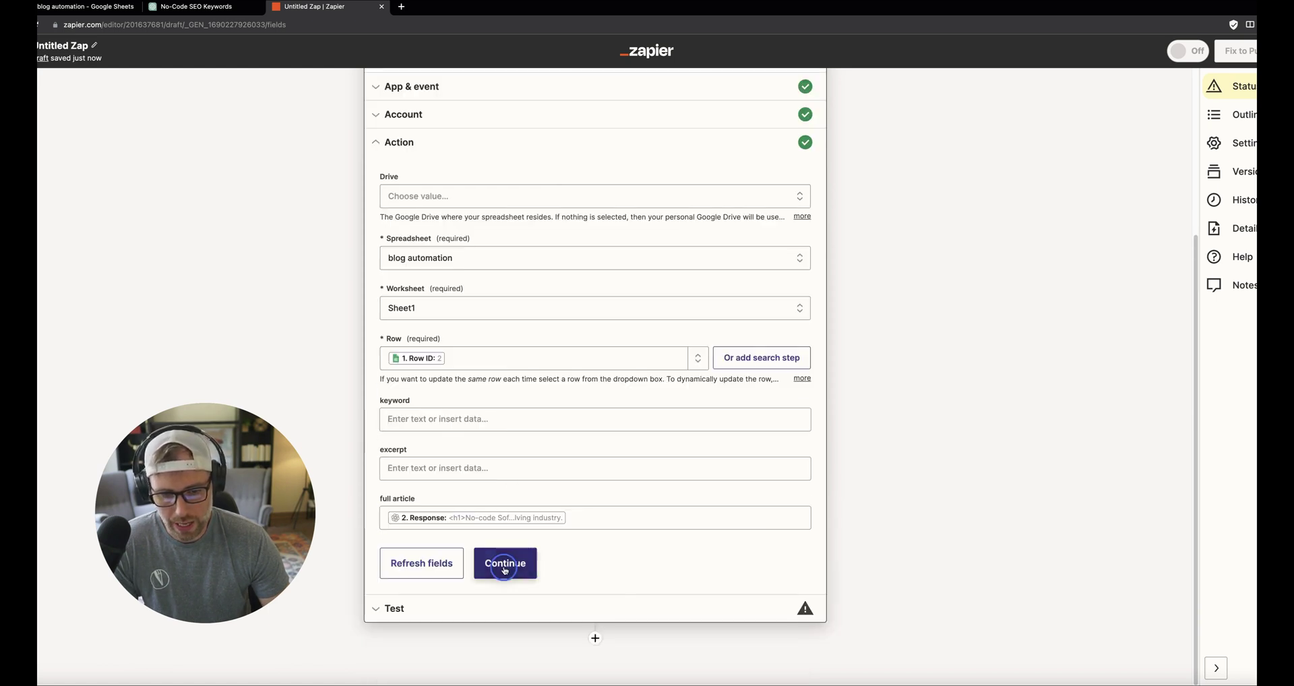
Step: Finish the action setup and send a test row to Google Sheets
click(504, 564)
scroll(472, 438, down, 6)
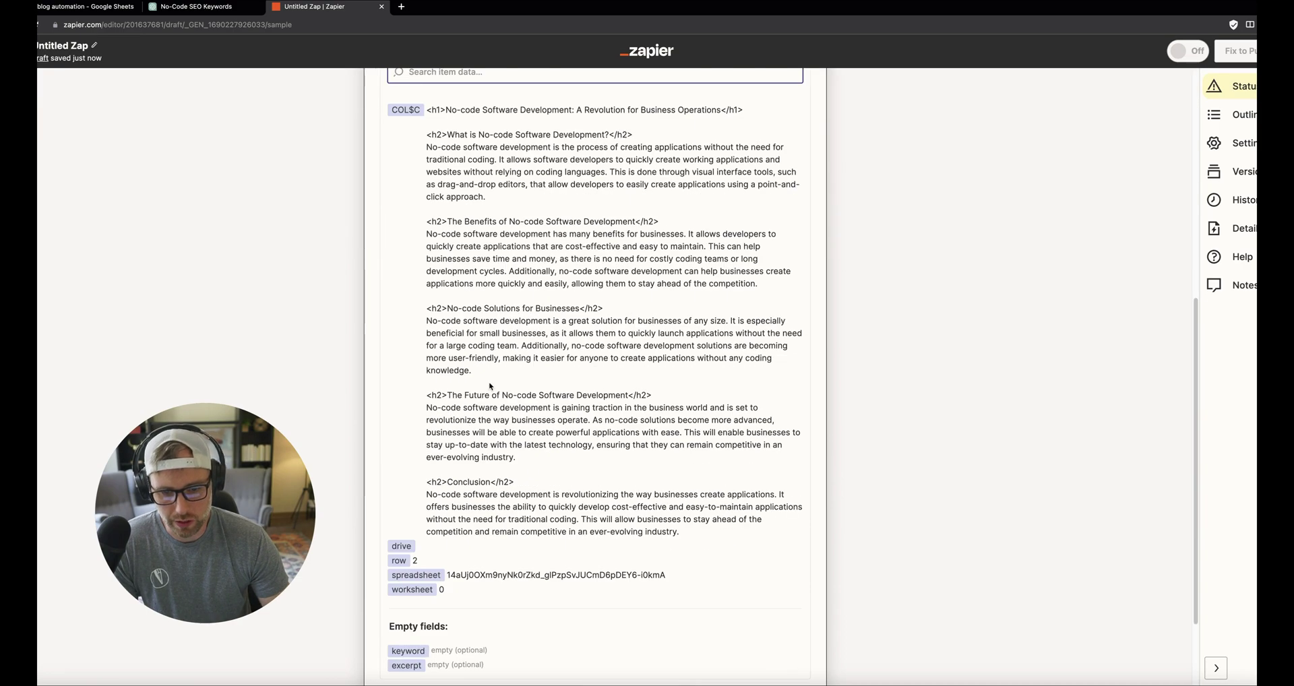
scroll(488, 385, down, 2)
click(487, 595)
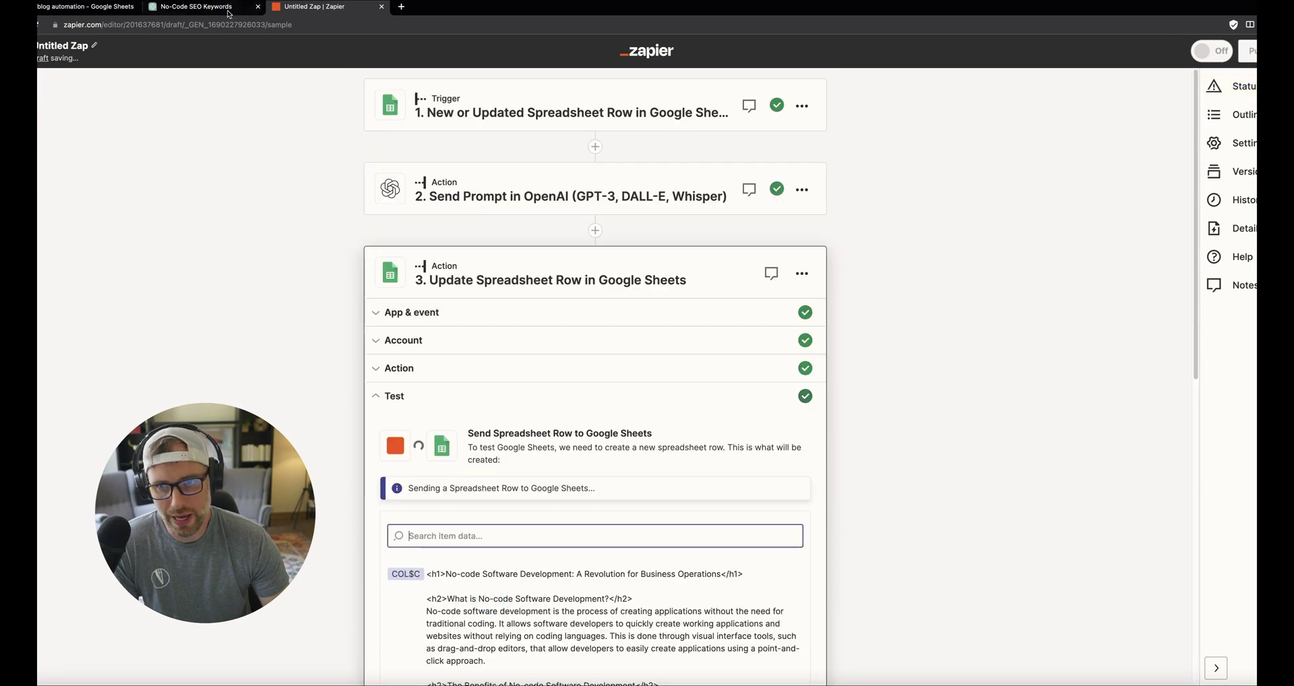
Step: Switch to the blog automation Google Sheet to see row 2's generated HTML article
click(86, 6)
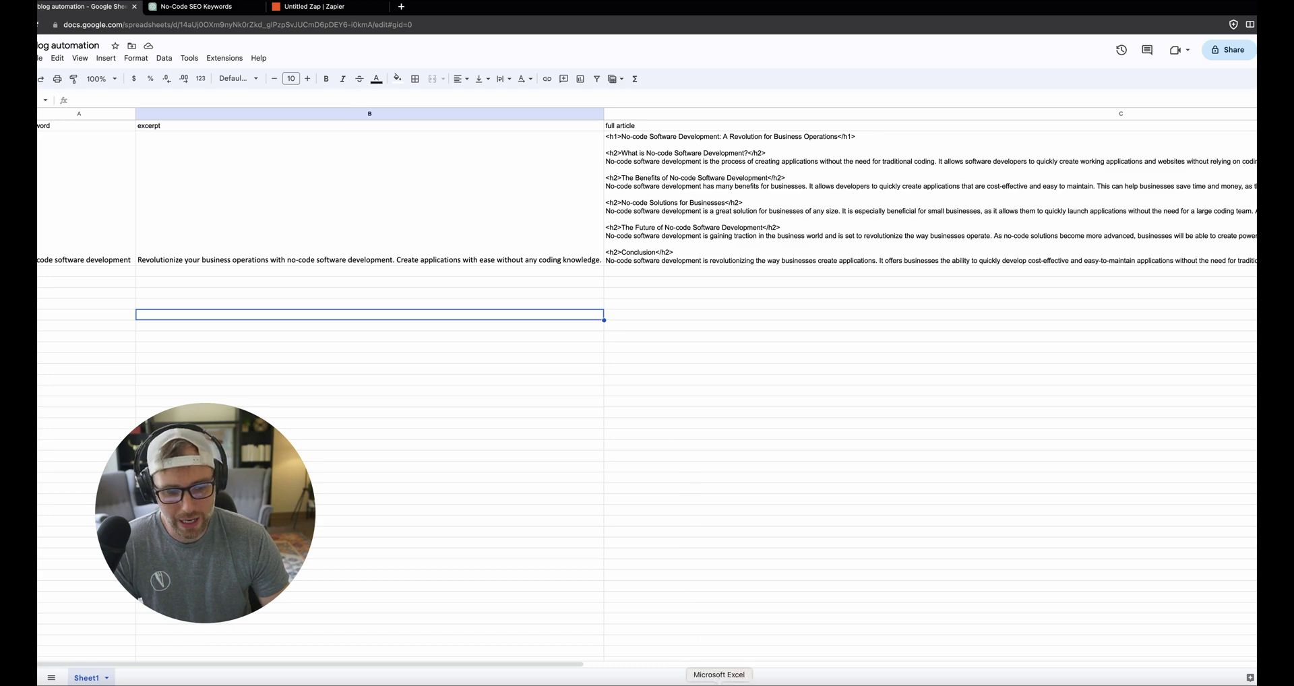
Step: Copy keywords and excerpts A3:B26 from Excel's Book2, then return to the Google Sheet
click(695, 664)
drag(337, 172, 476, 361)
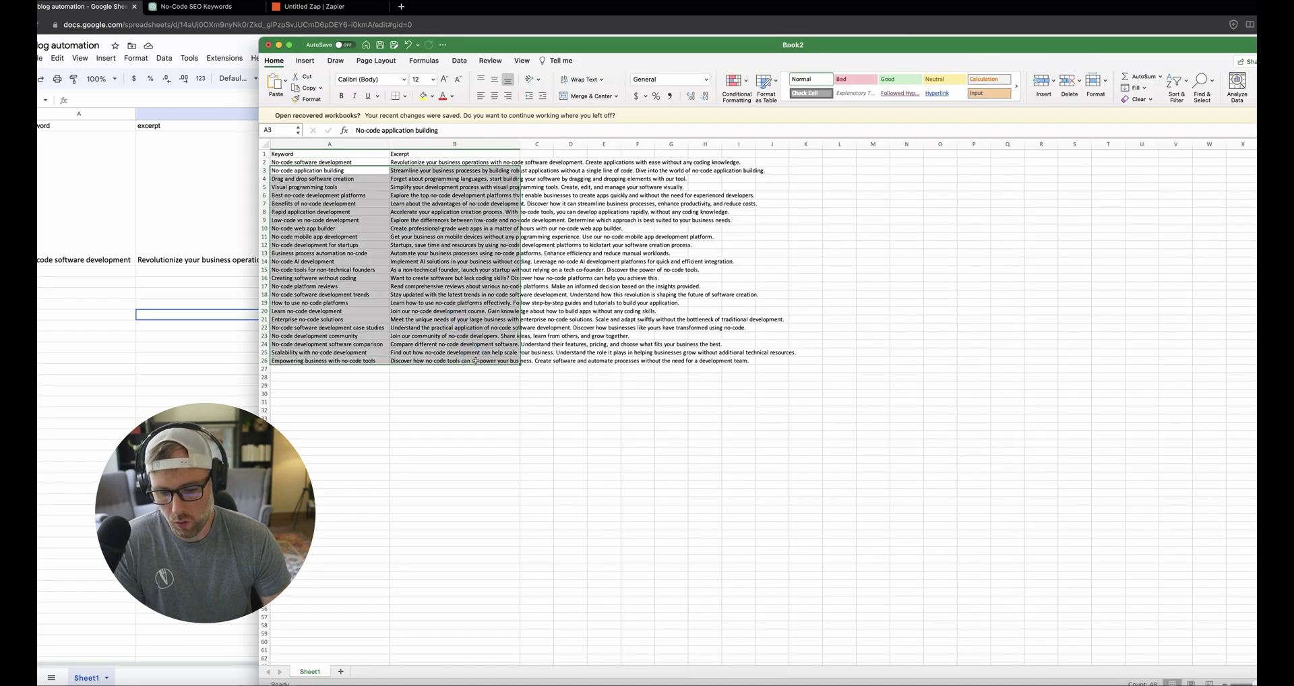
key(super+c)
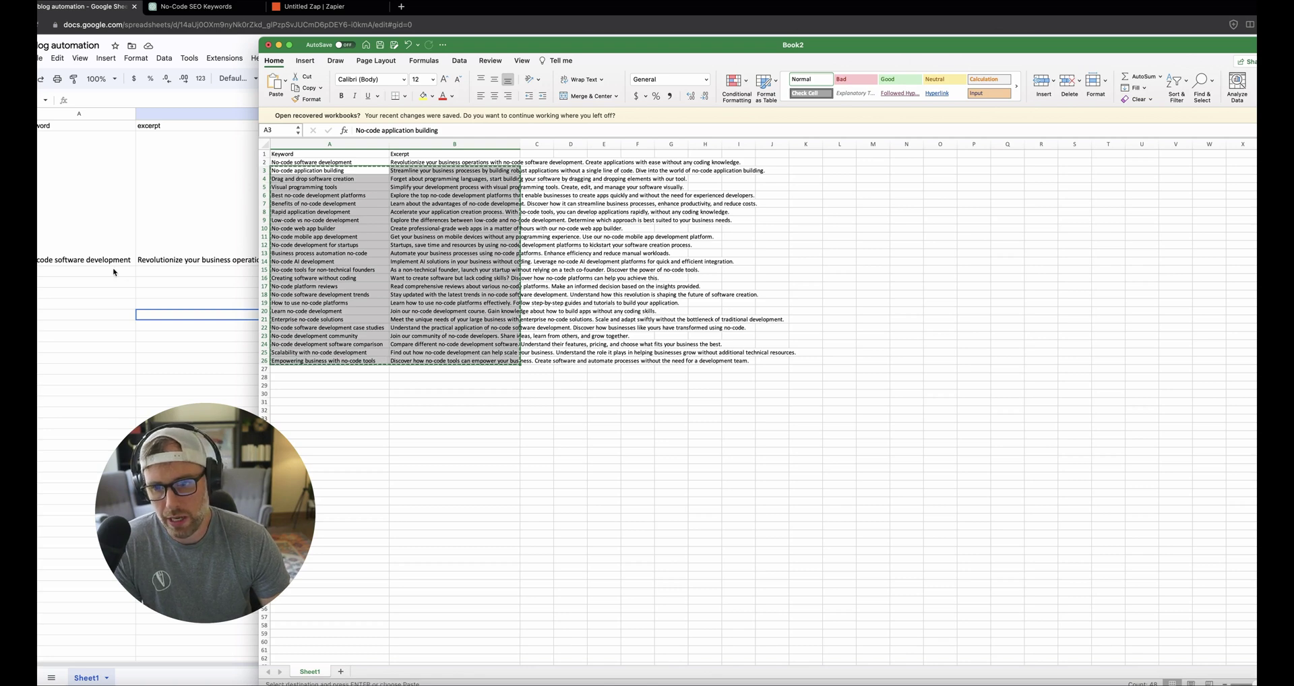
click(102, 273)
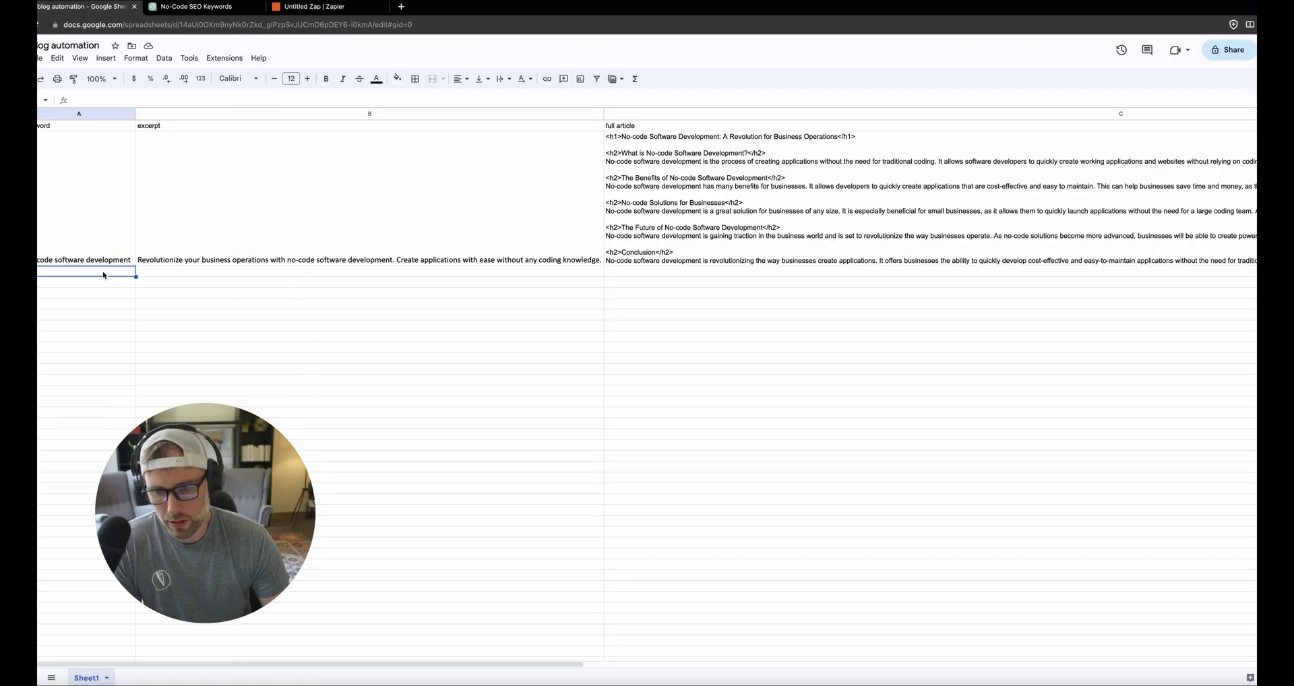
Step: Paste the 24 keyword–excerpt rows below row 2, then return to the Zap editor
key(super+v)
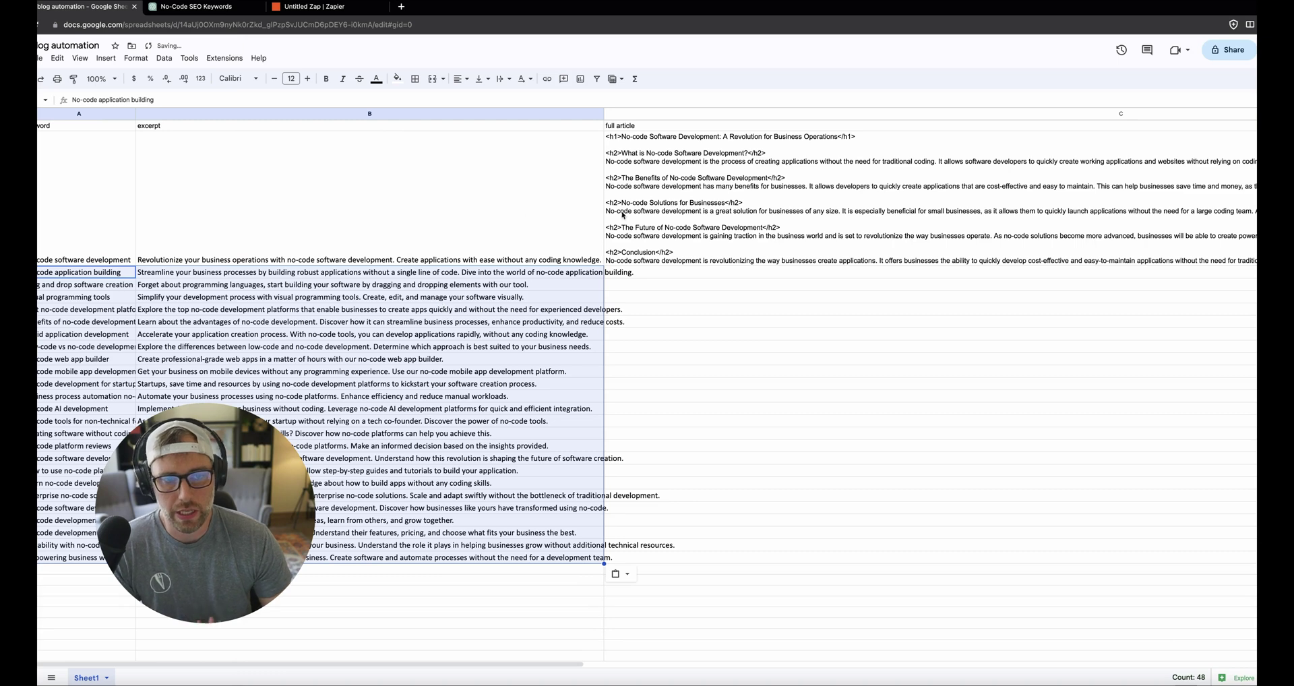
mouse_move(260, 453)
drag(260, 454, 861, 422)
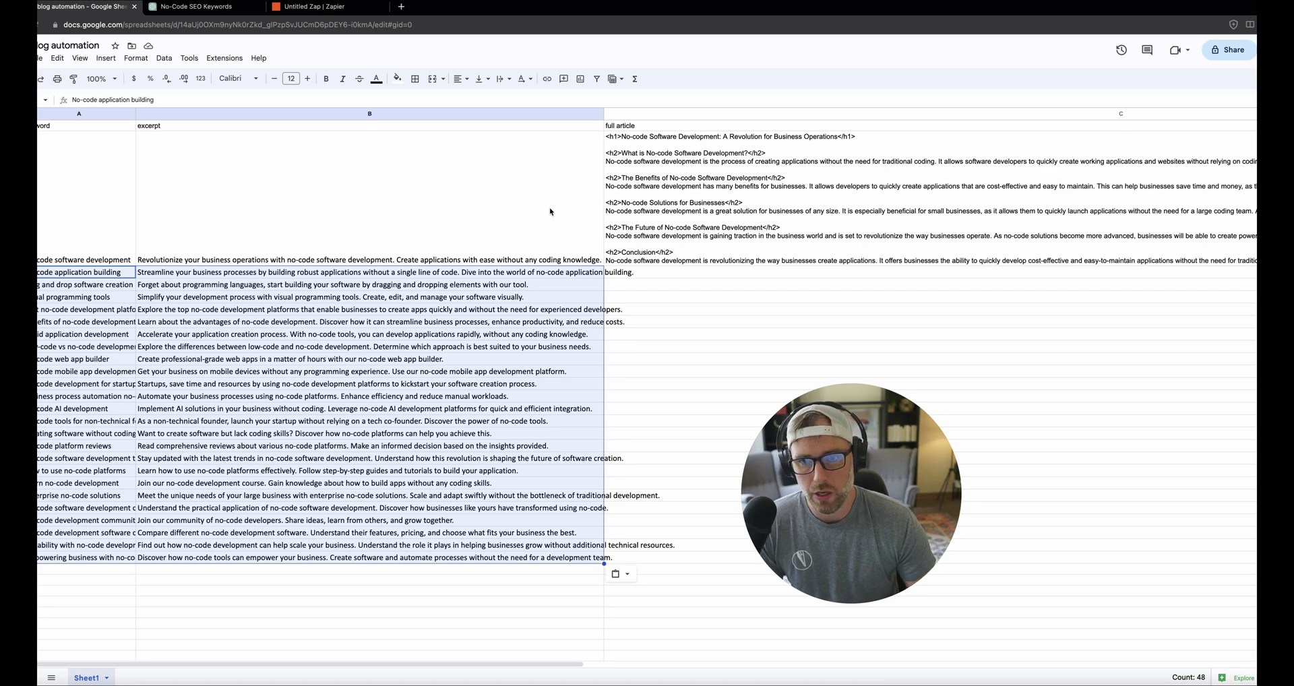
click(324, 7)
Step: Insert an OpenAI Generate Image step between the prompt and sheet-update steps
scroll(580, 233, down, 5)
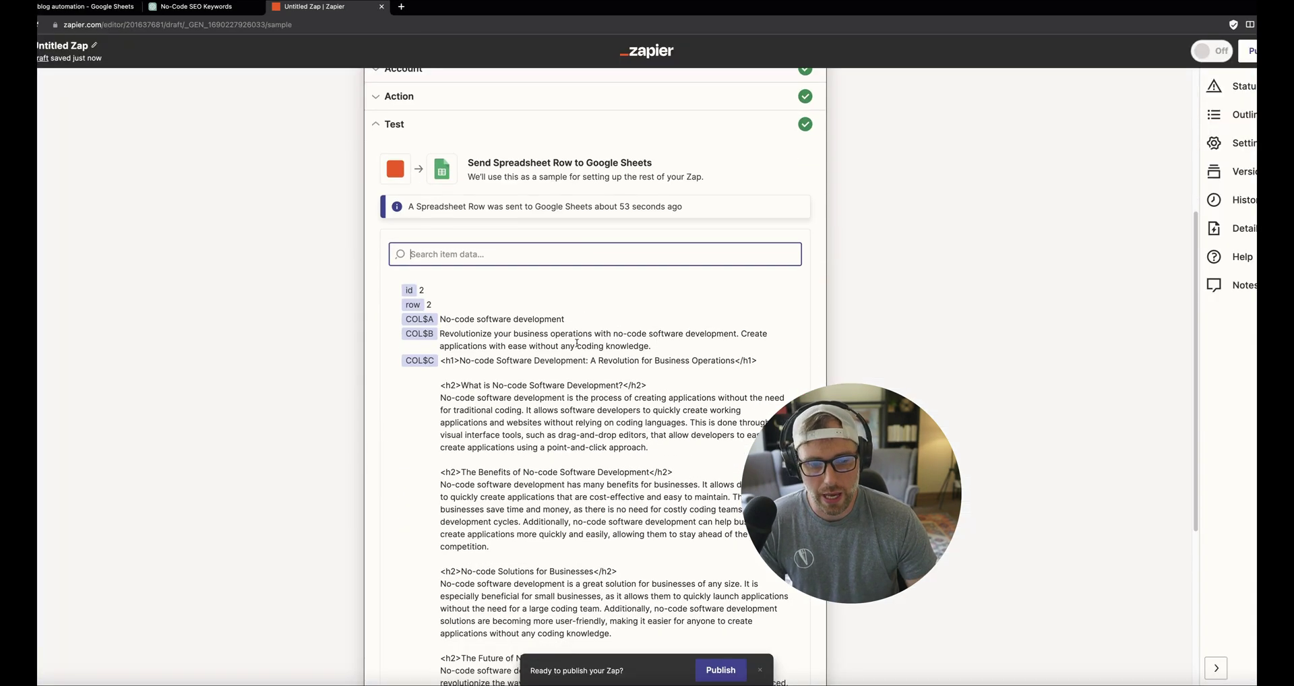
scroll(579, 234, up, 2)
scroll(579, 234, up, 3)
click(595, 231)
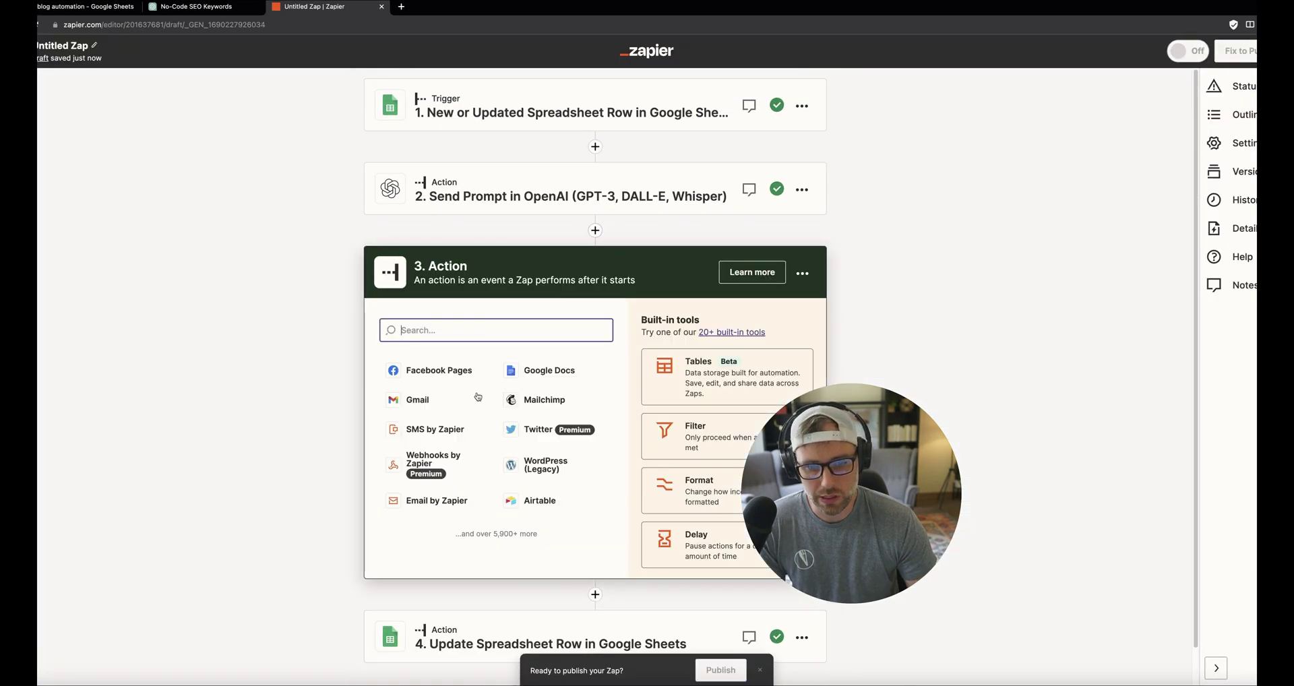
text(open)
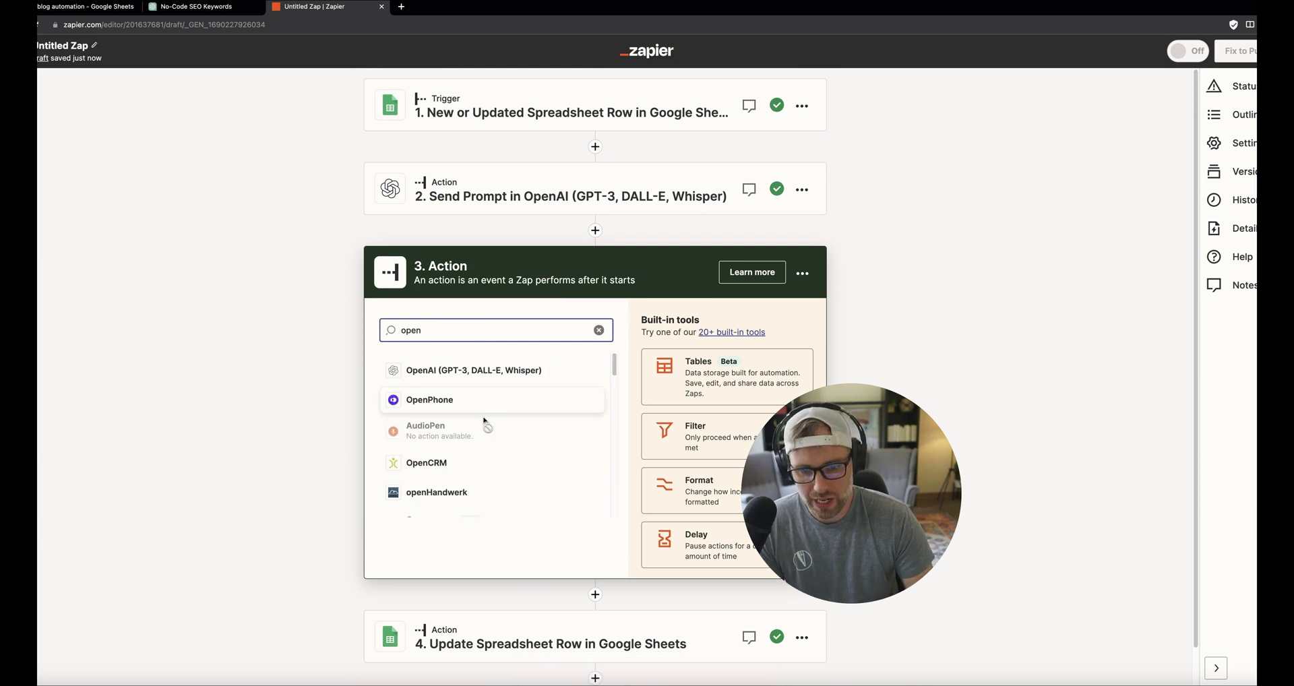
click(445, 370)
click(481, 408)
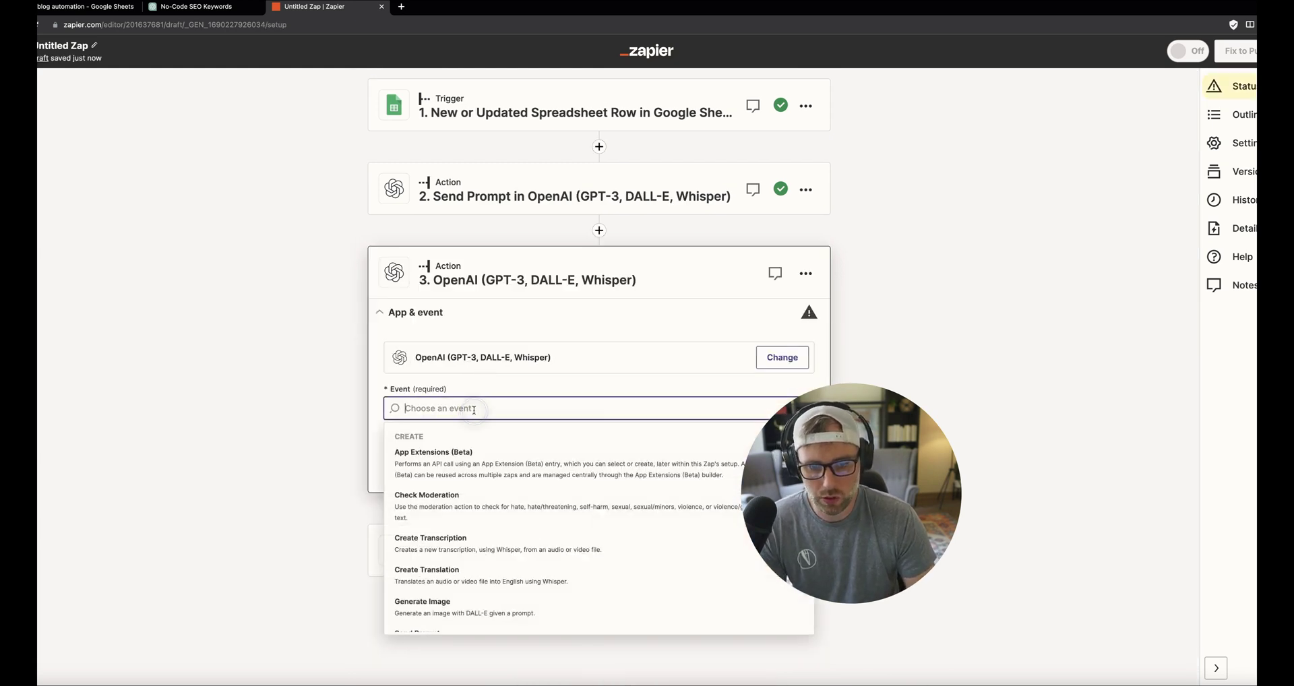
scroll(448, 536, down, 2)
click(448, 538)
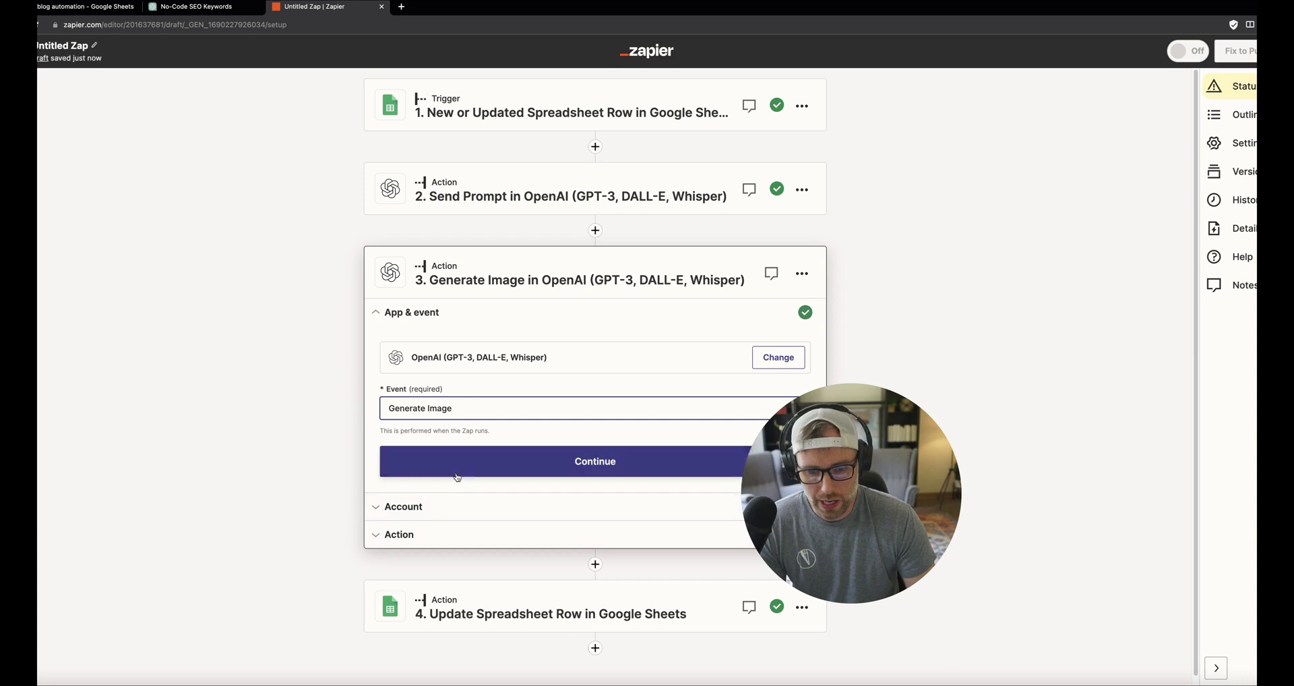
click(468, 465)
click(430, 483)
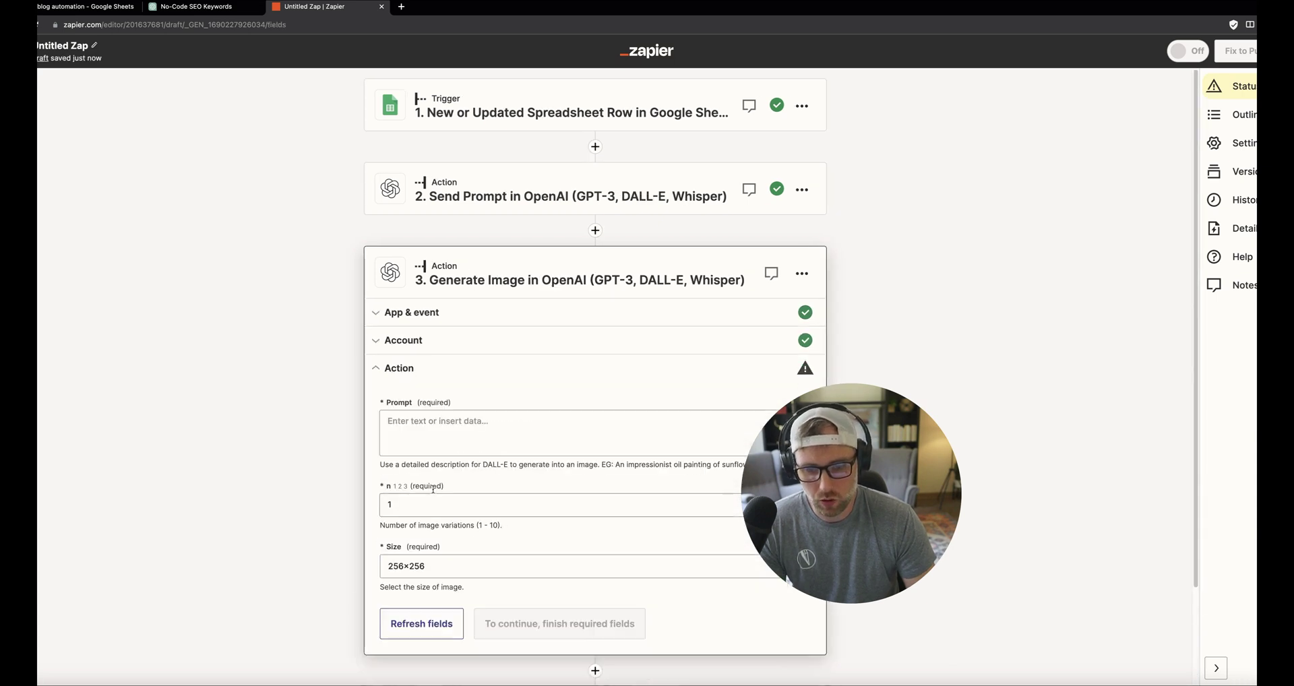
Step: Set the Generate Image prompt to the trigger's keyword
click(426, 431)
click(459, 536)
click(476, 506)
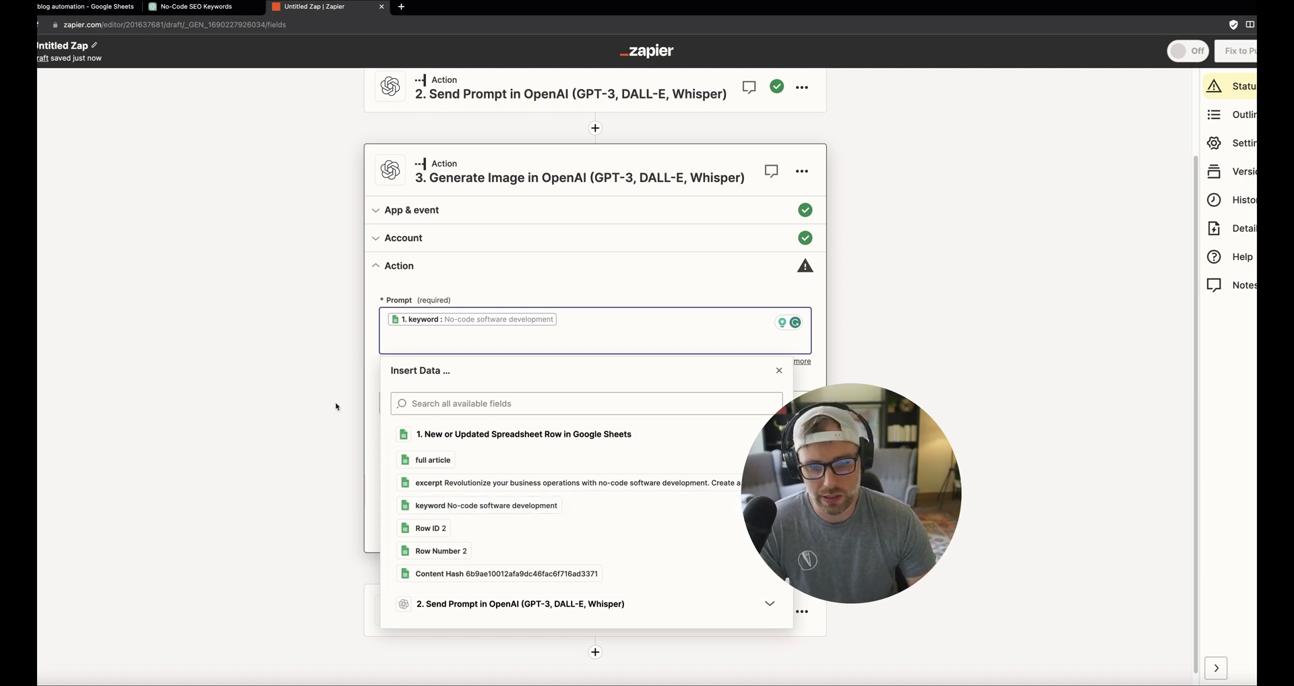
click(802, 171)
Step: Copy and delete the Generate Image step, then publish the three-step Zap
click(744, 276)
click(801, 171)
click(730, 337)
click(730, 337)
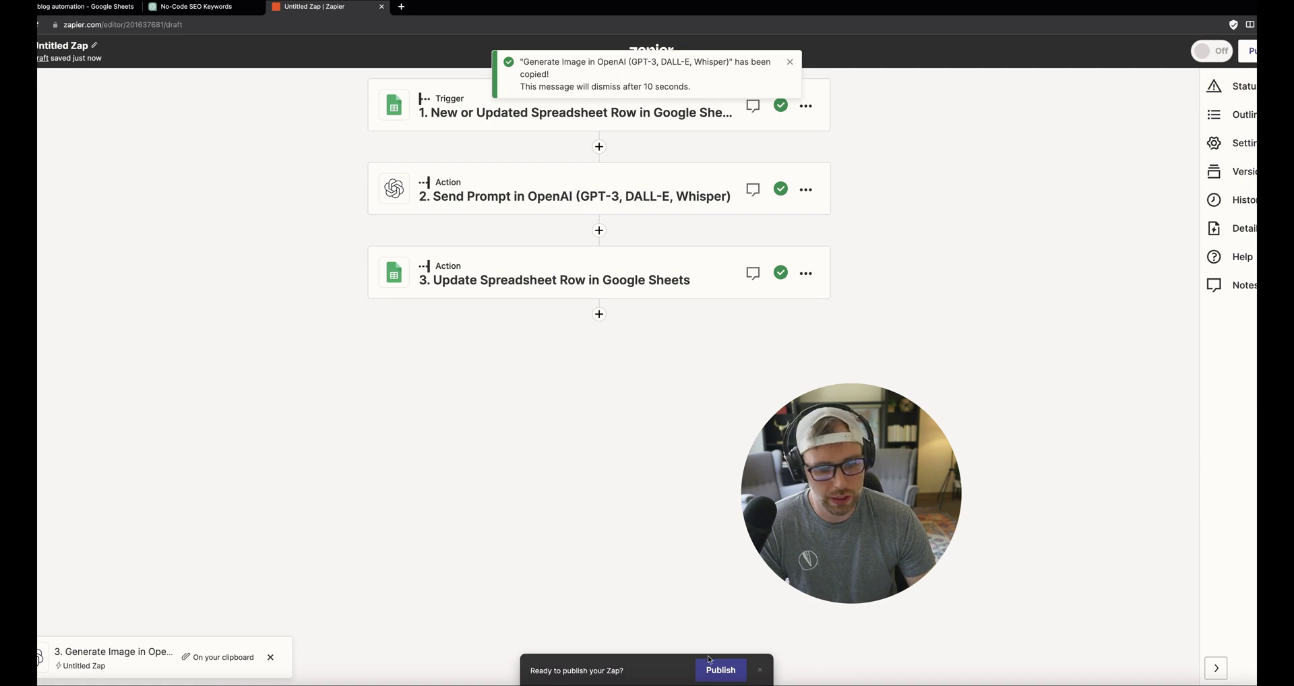
click(716, 669)
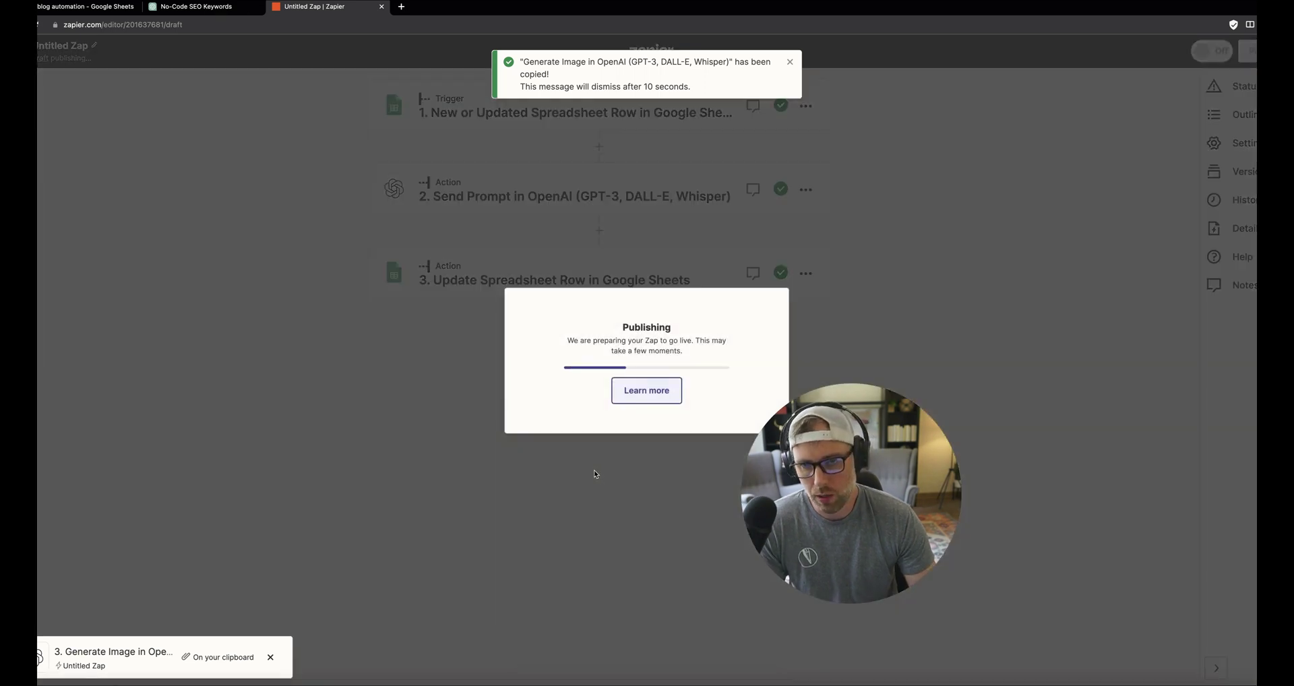
Step: Switch to the blog automation spreadsheet showing the 25 keyword–excerpt rows and the row 2 HTML article
click(76, 11)
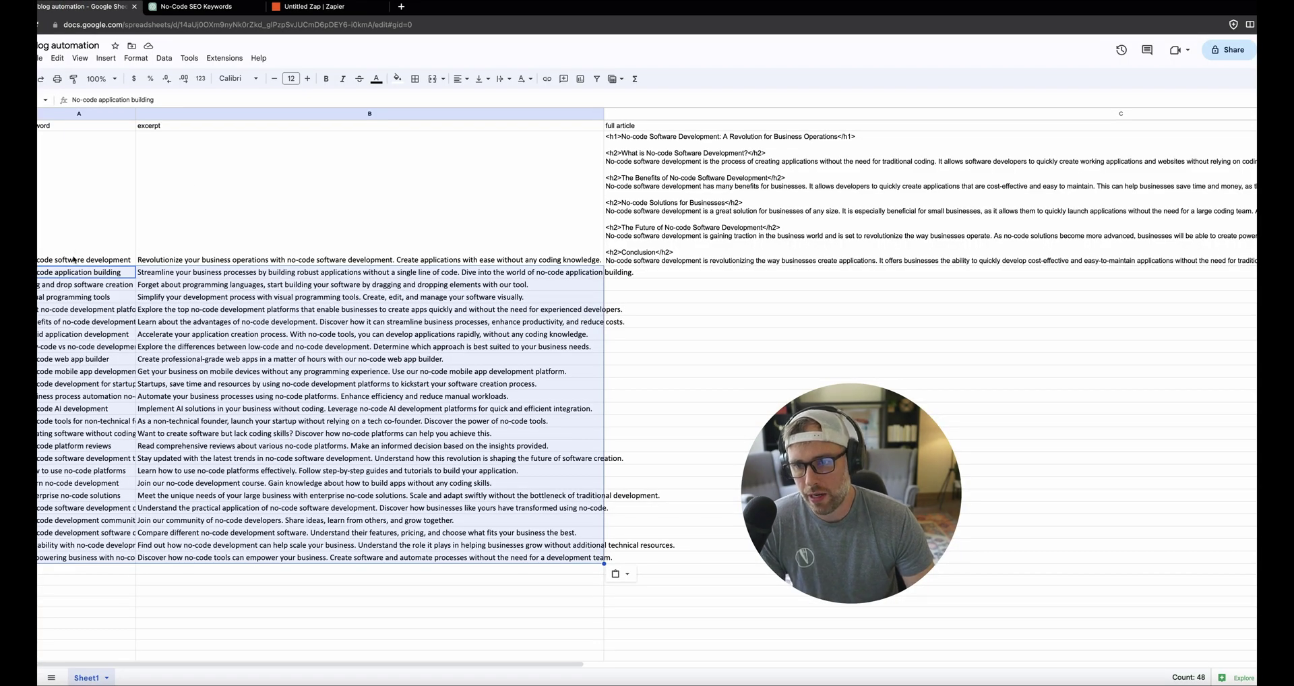